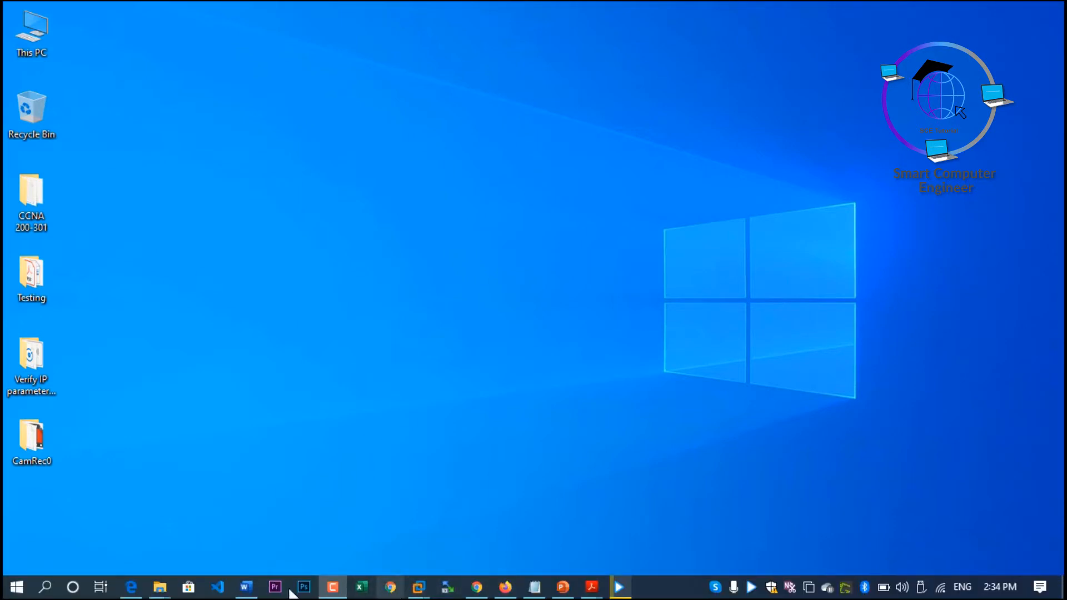
mouse_move(158, 585)
click(261, 537)
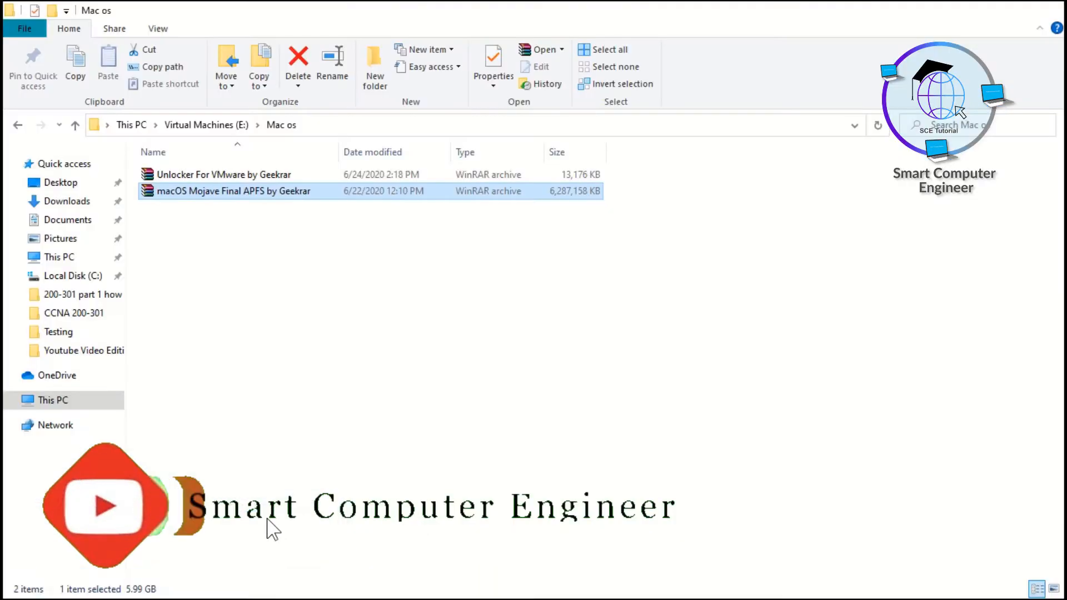
click(227, 281)
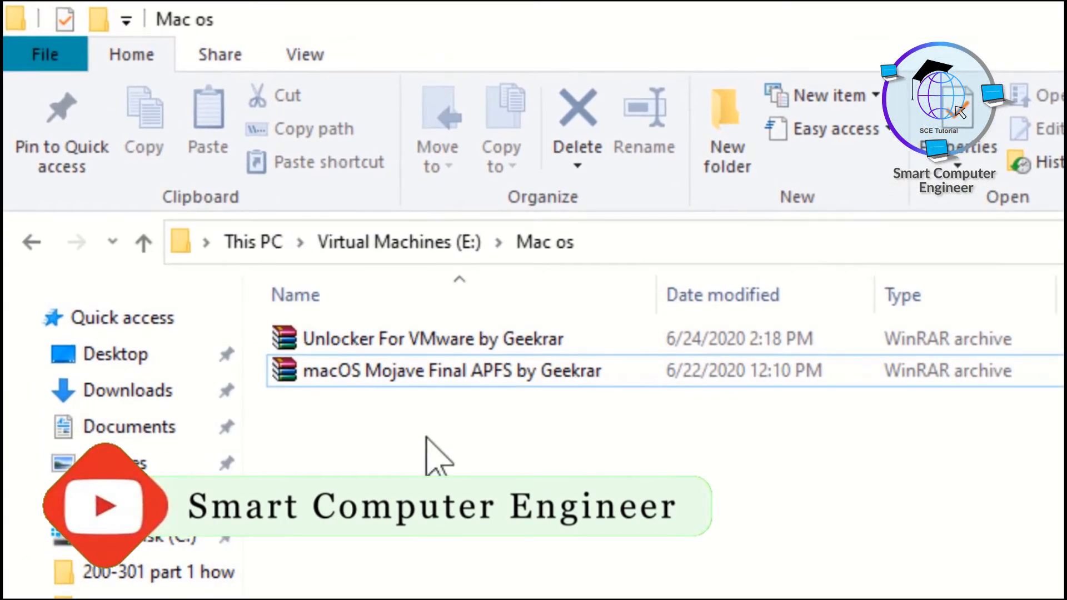
click(436, 371)
click(383, 374)
click(382, 426)
click(381, 368)
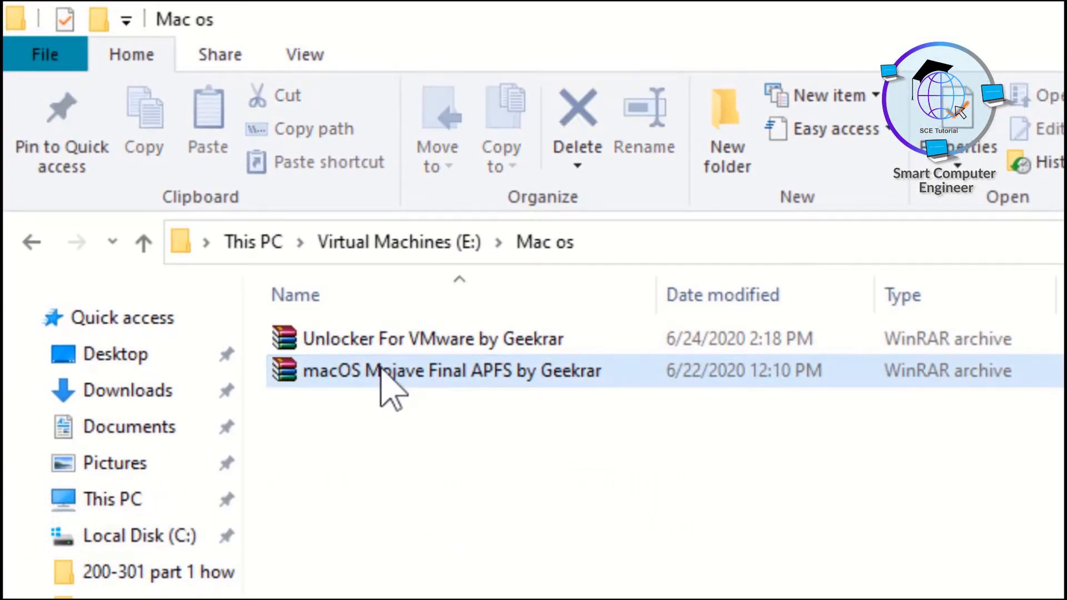
click(395, 343)
click(424, 408)
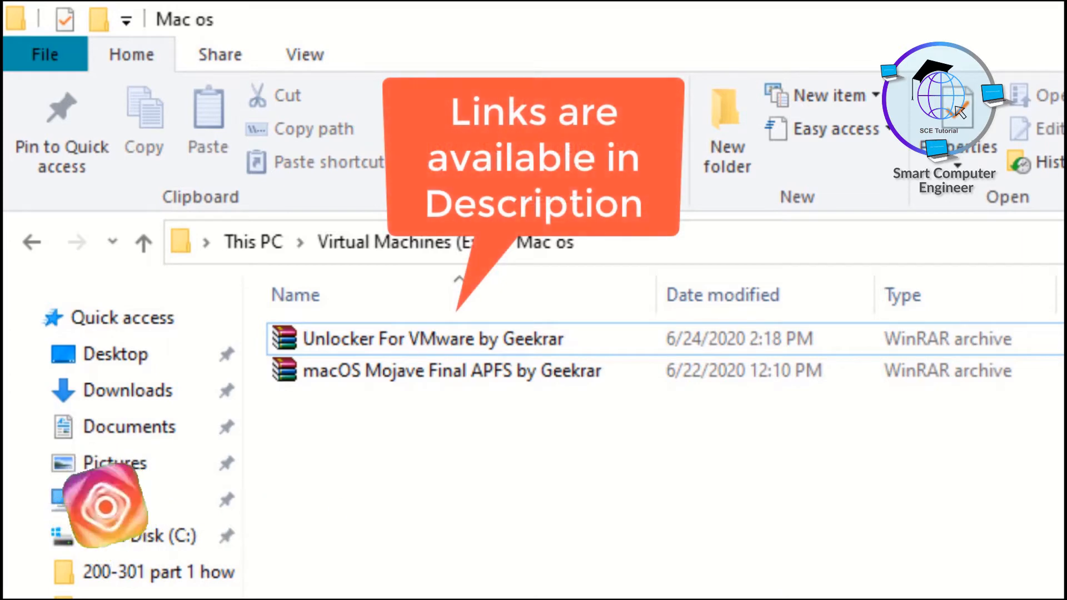
Extract the macOS Mojave Final APFS archive in the background and the Unlocker For VMware archive, both directly into the current folder.
right_click(437, 382)
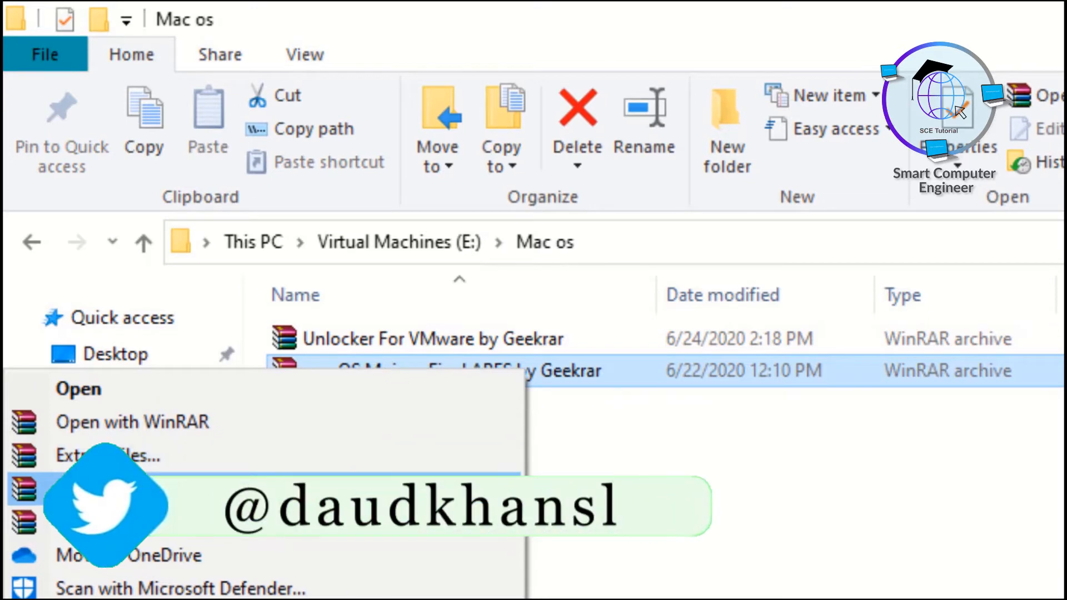
click(156, 466)
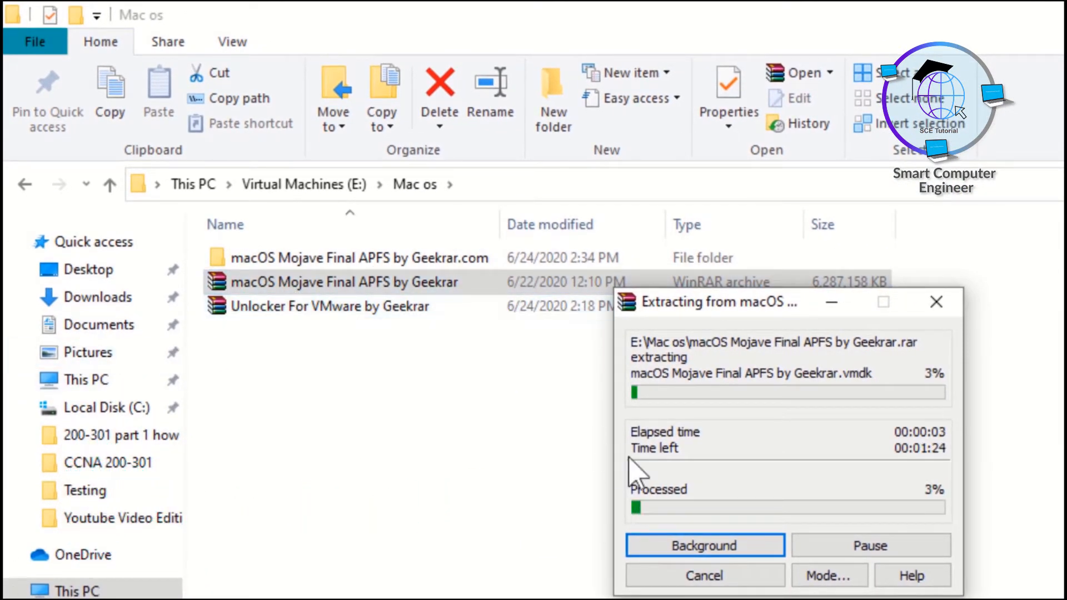
click(693, 543)
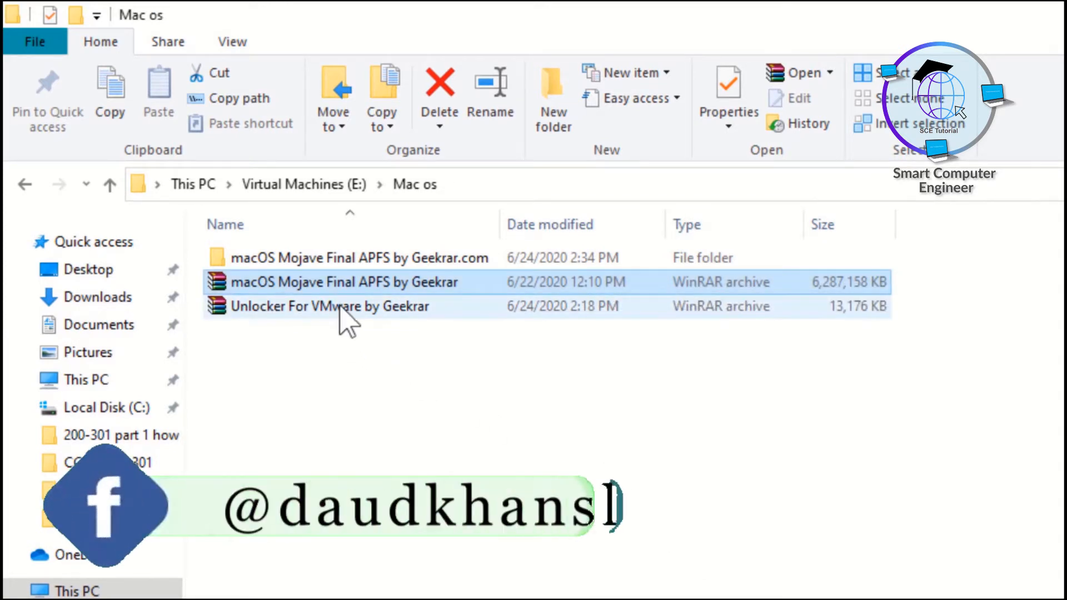
right_click(342, 315)
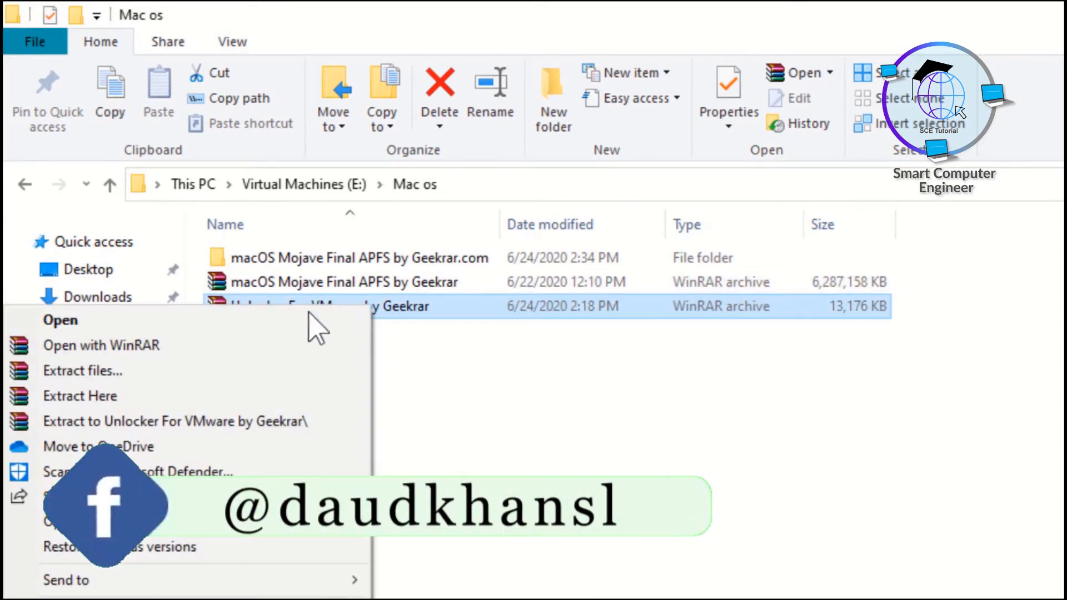
click(134, 399)
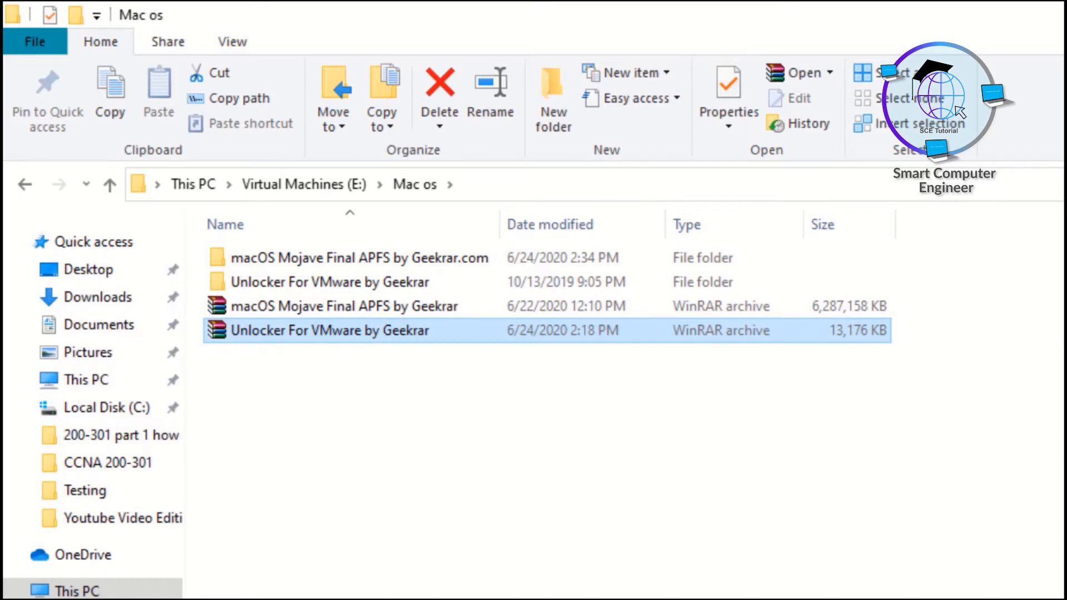
Check in VMware Workstation's New Virtual Machine Wizard which guest operating systems are offered, cancel the wizard and close the program.
click(420, 589)
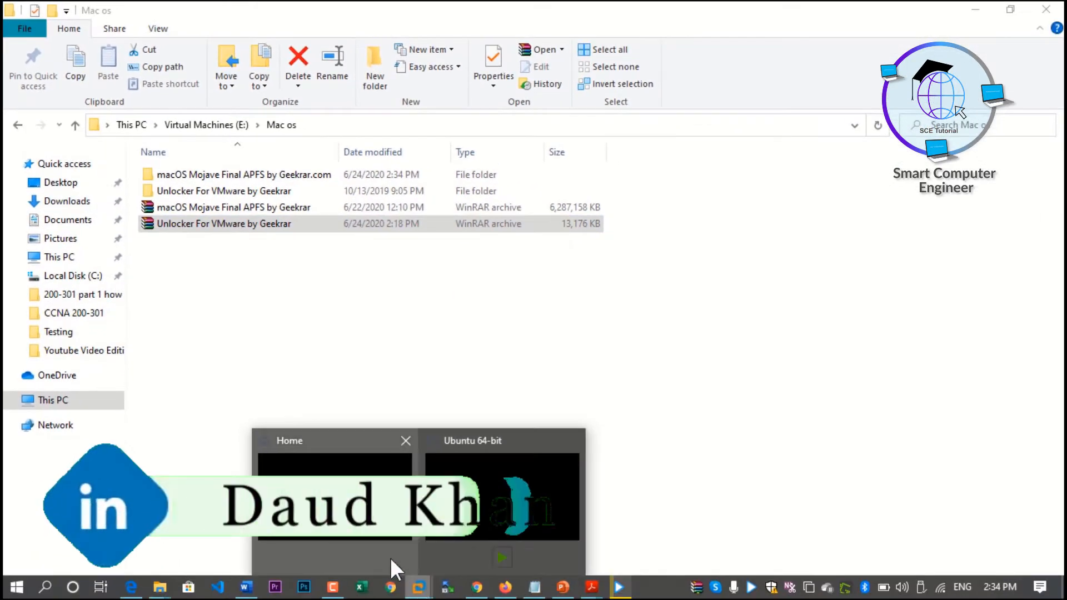
click(396, 567)
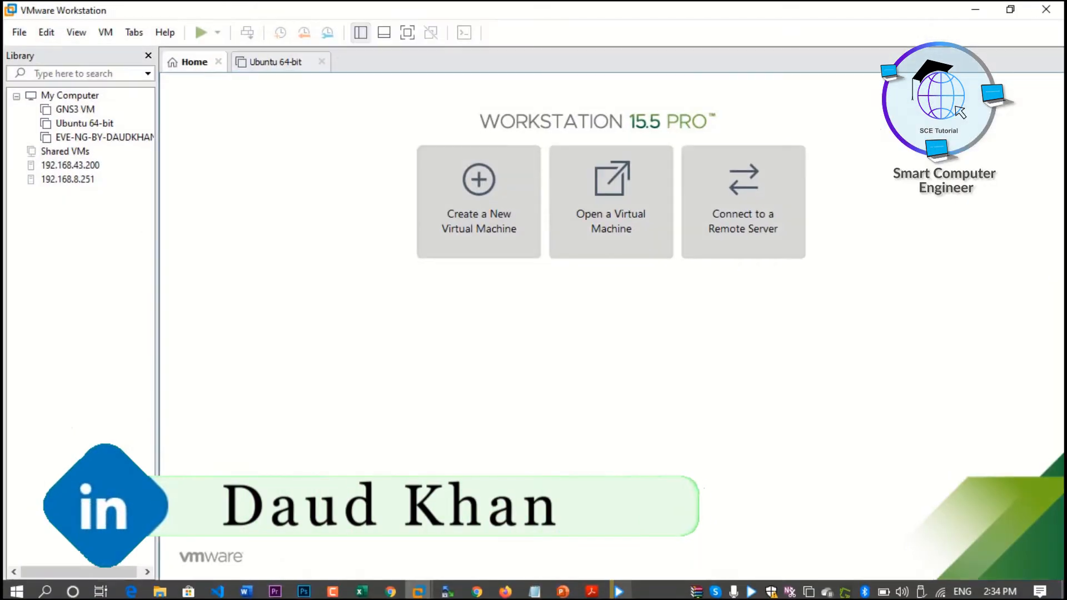
click(13, 33)
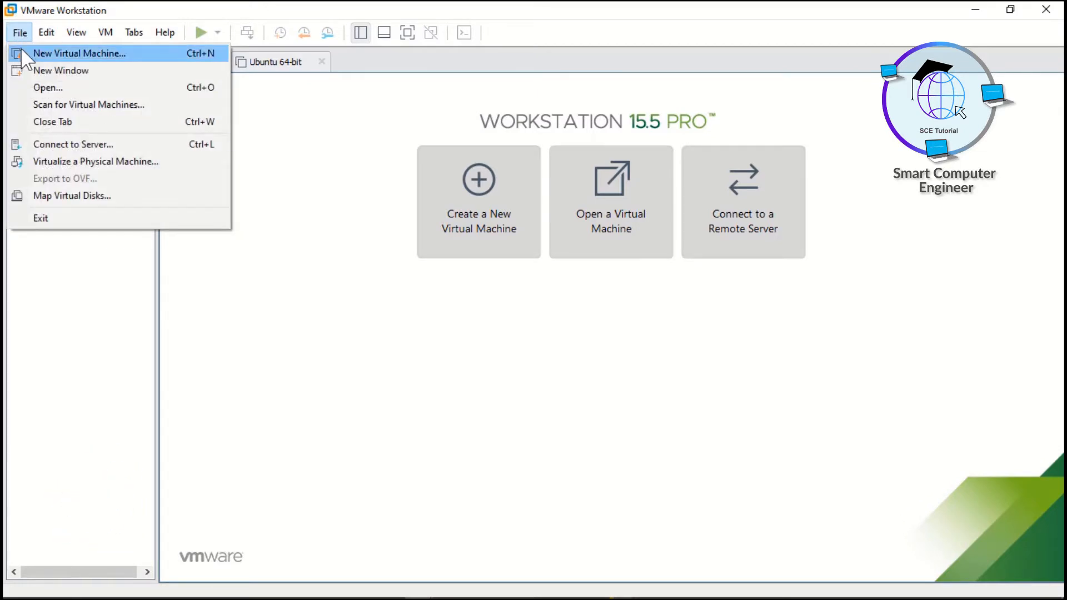
click(60, 59)
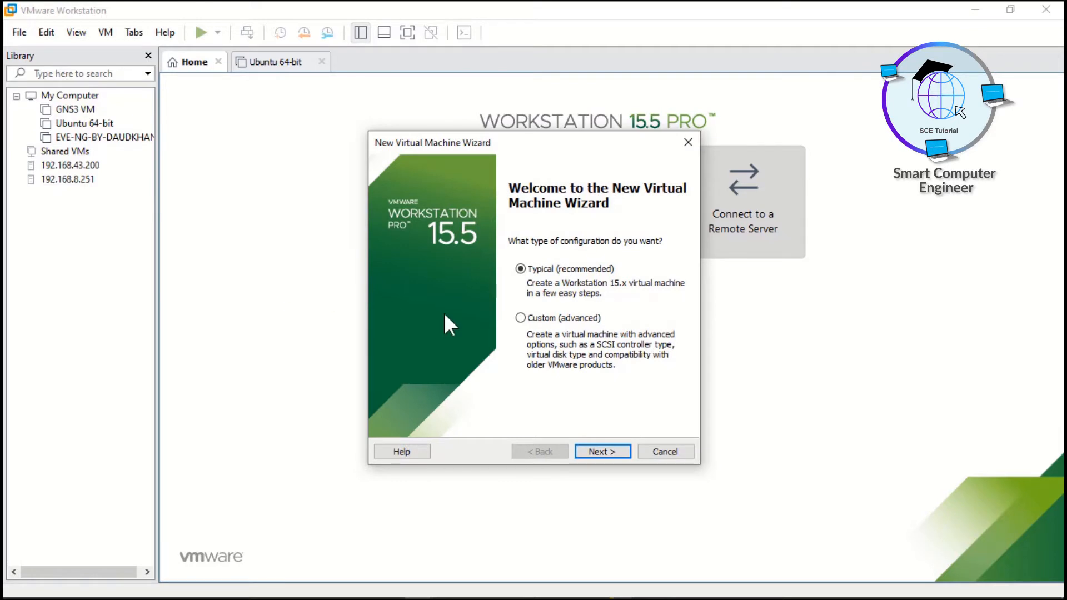
click(599, 447)
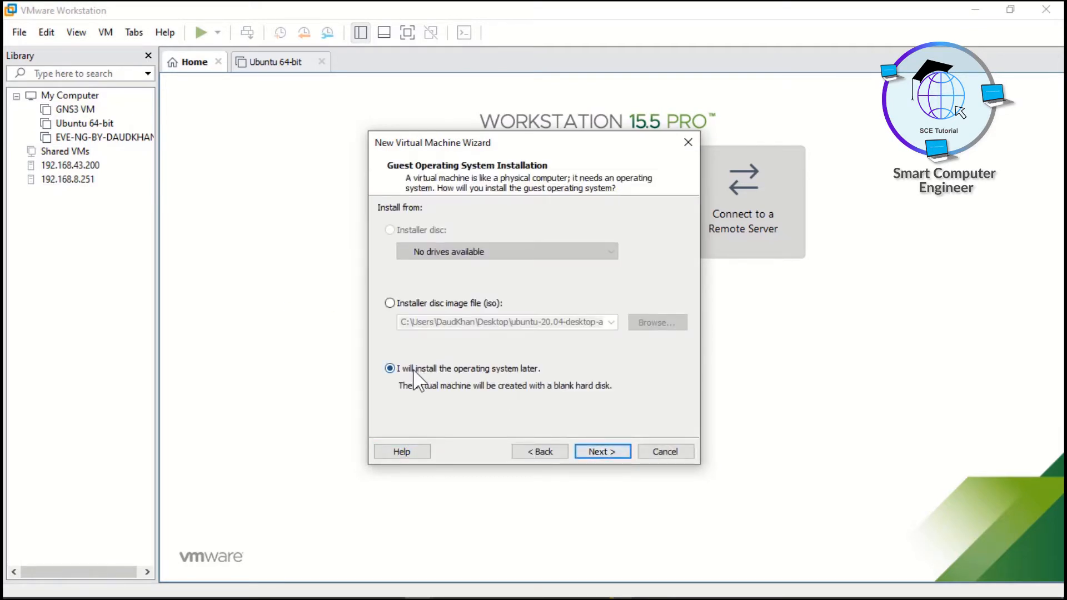
click(602, 452)
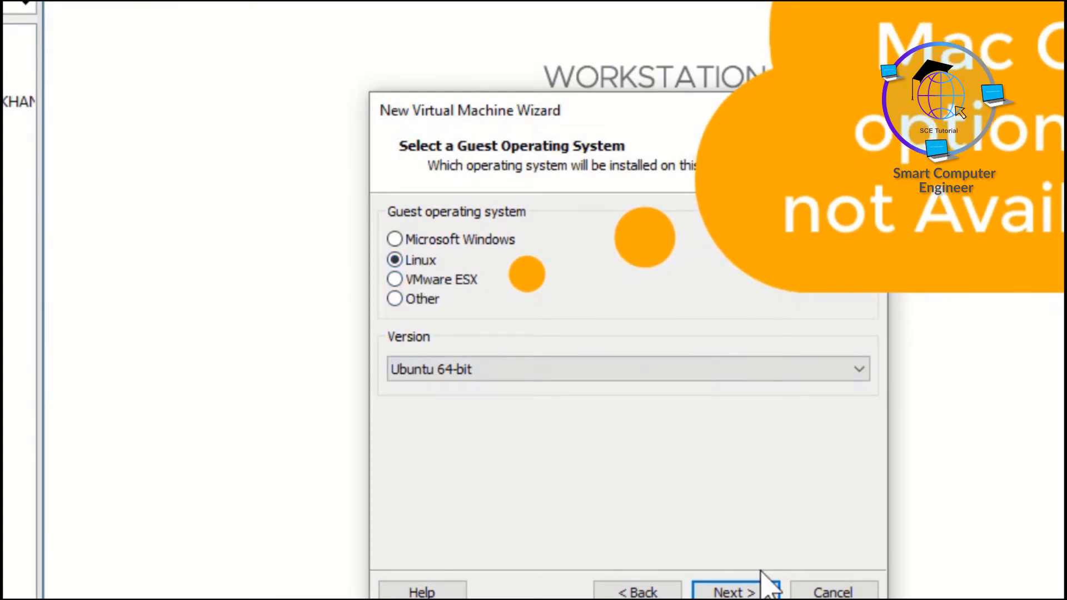
click(827, 592)
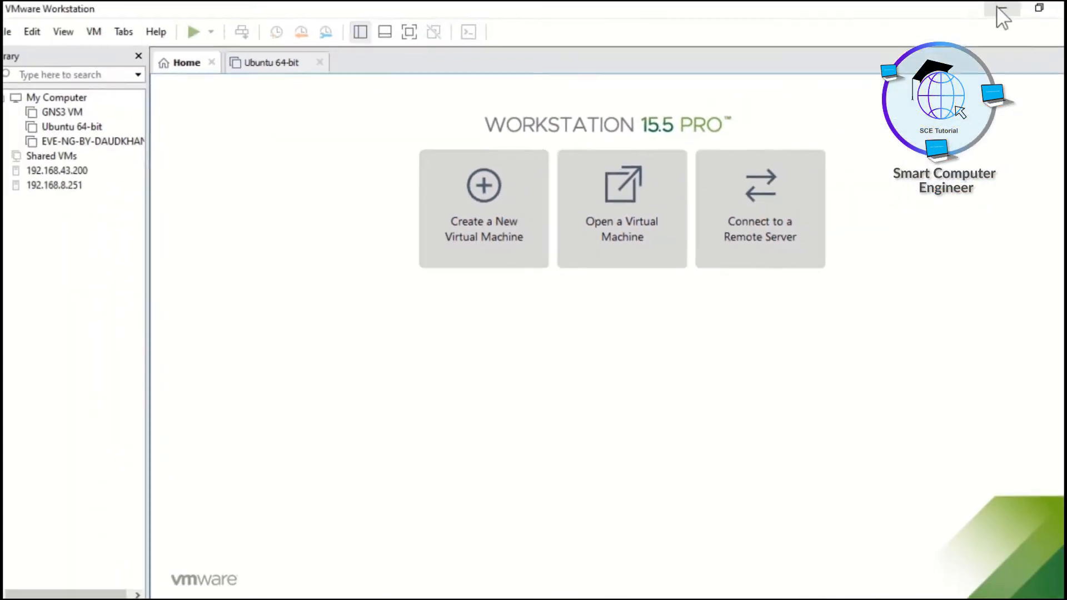
click(1050, 23)
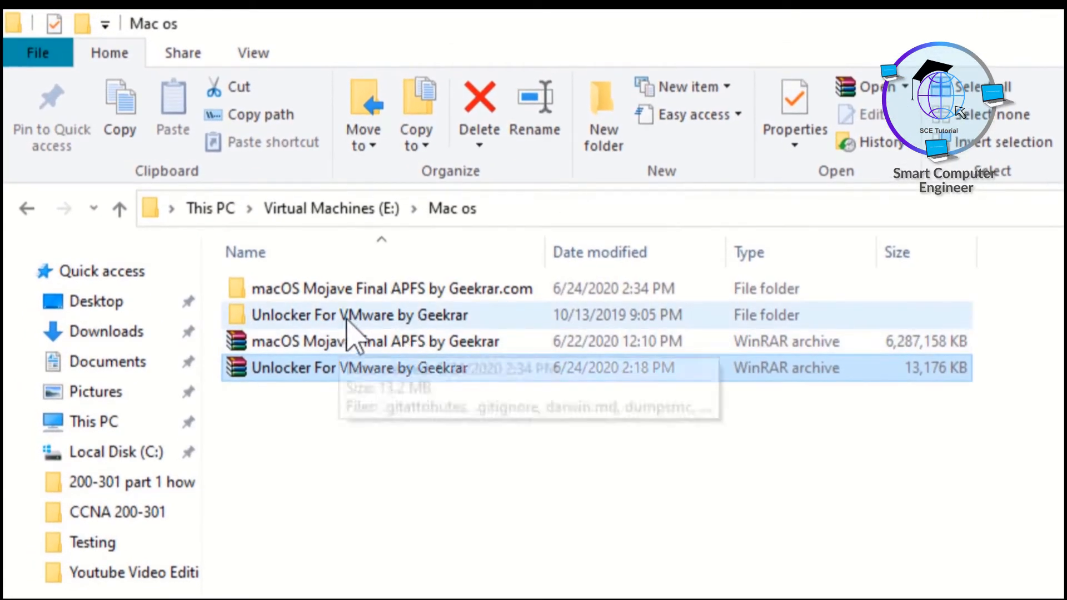
Run win-install from the extracted Unlocker For VMware folder as administrator and close the folder window.
double_click(349, 318)
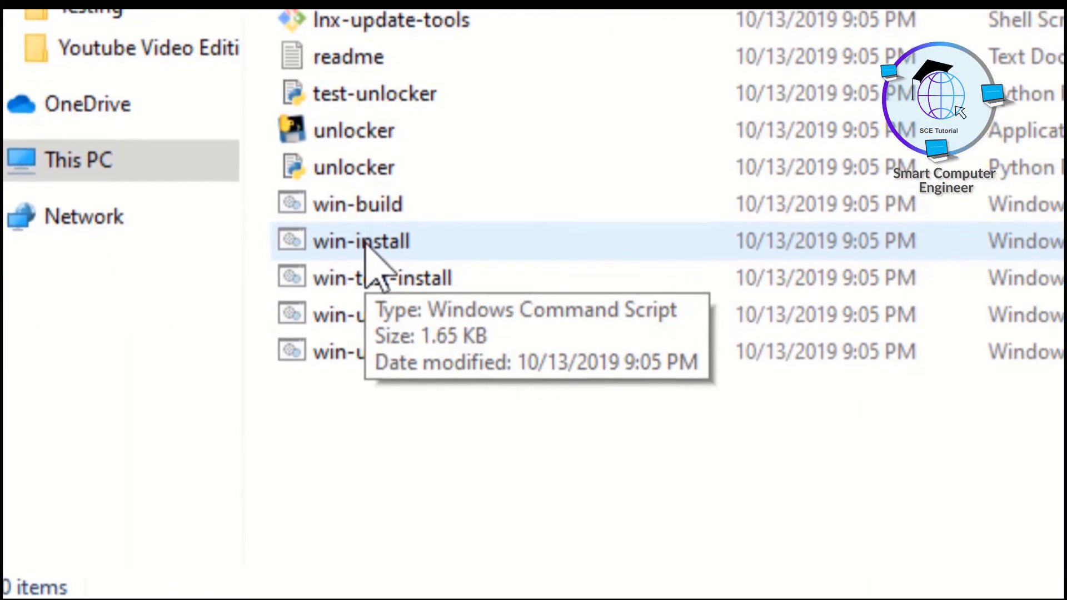
right_click(496, 328)
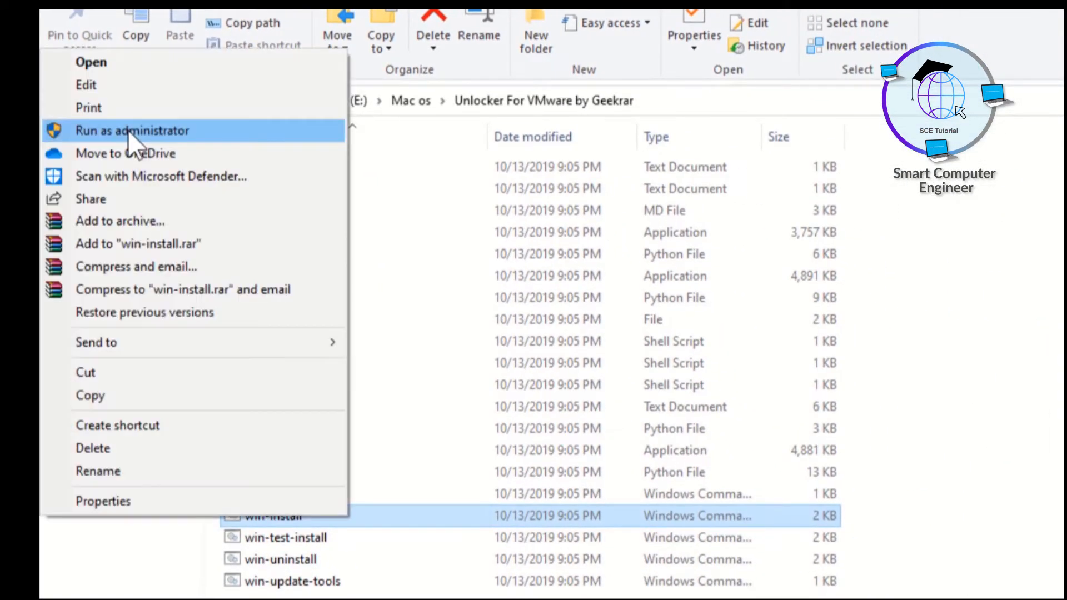
click(128, 130)
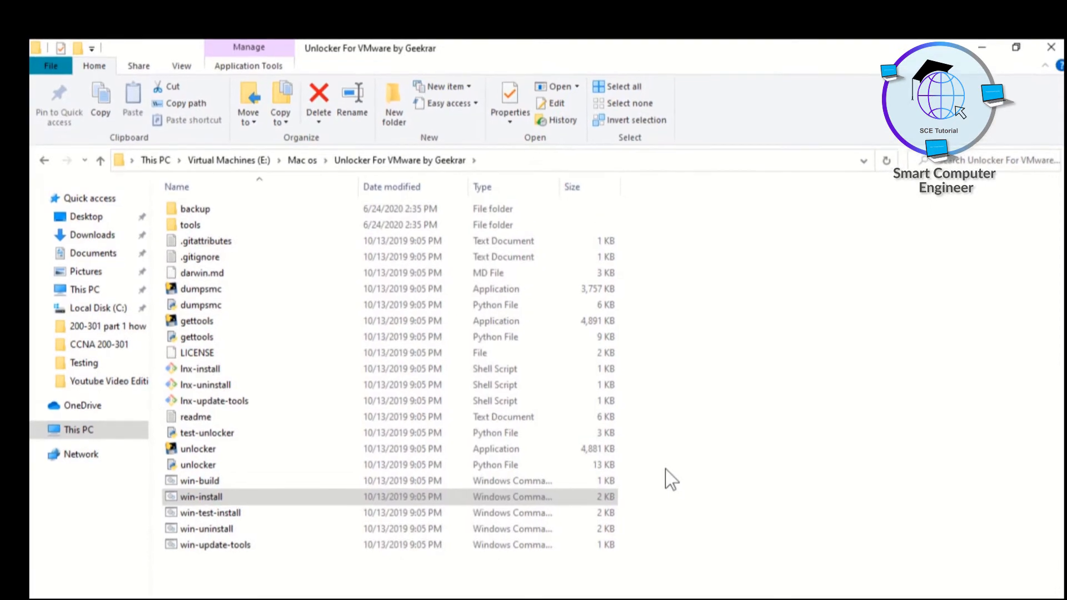
click(1042, 51)
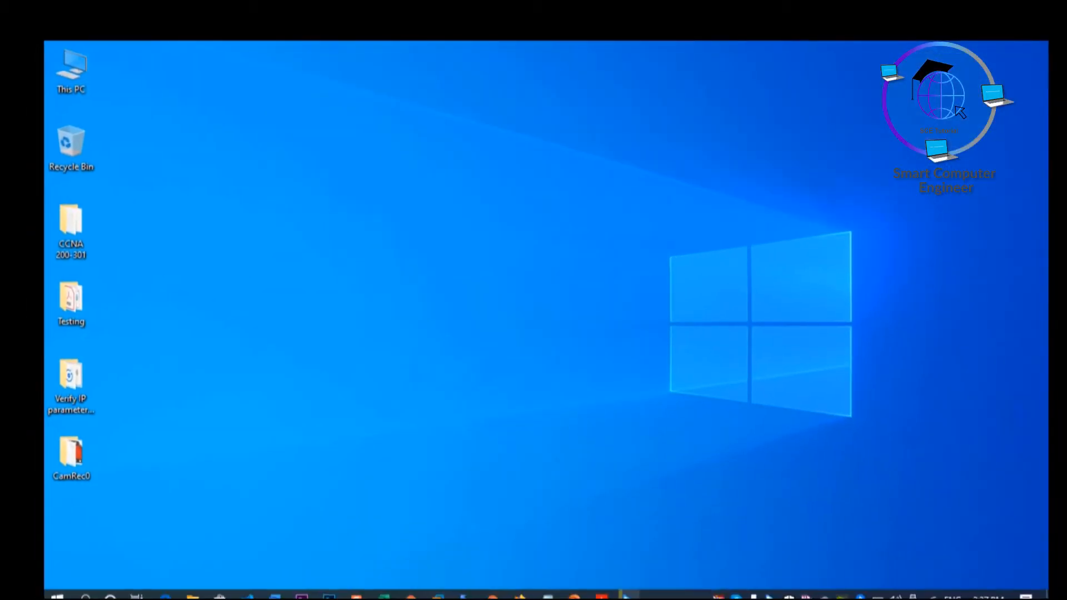
Check the extraction progress of the macOS Mojave archive until it finishes.
click(719, 595)
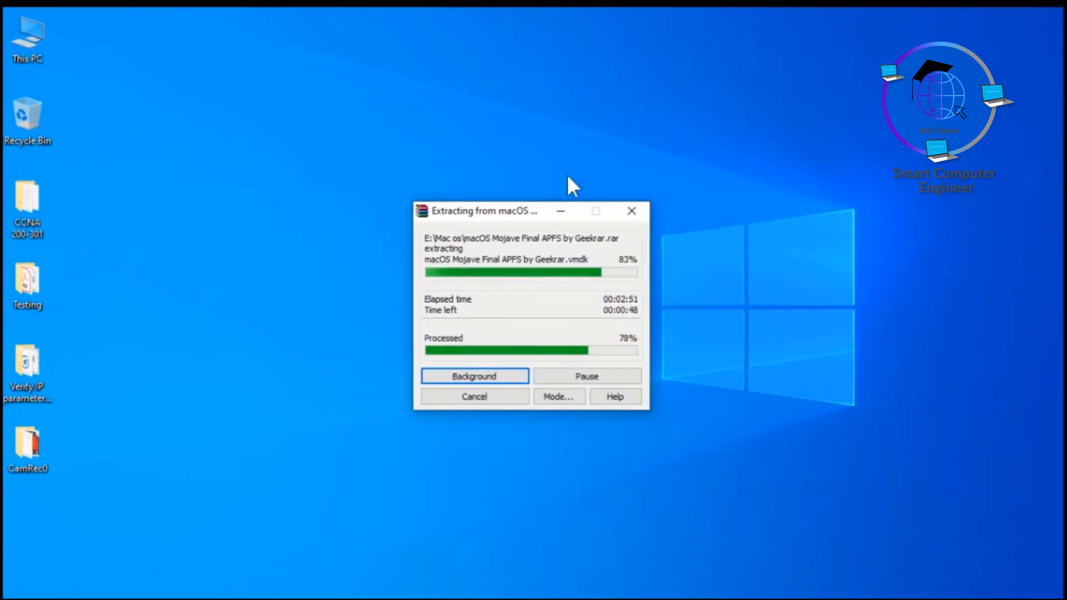
click(561, 211)
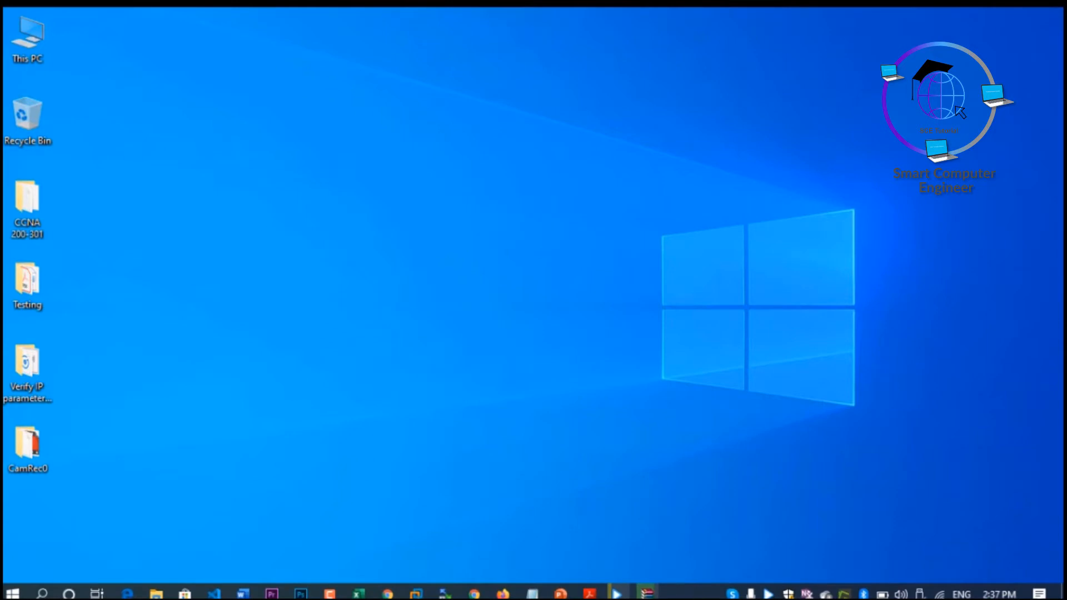
click(647, 593)
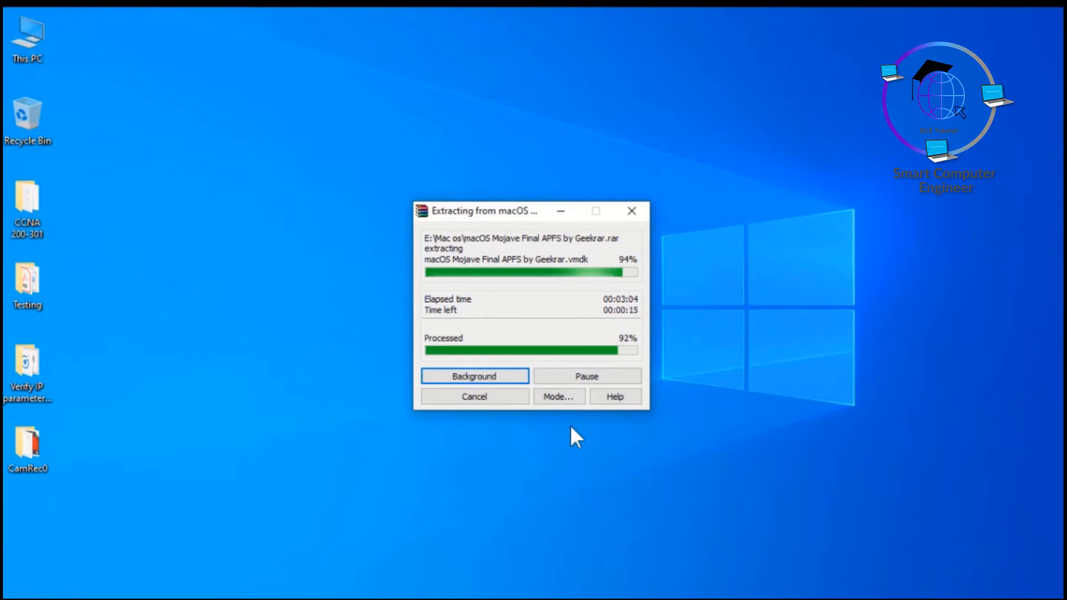
mouse_move(611, 597)
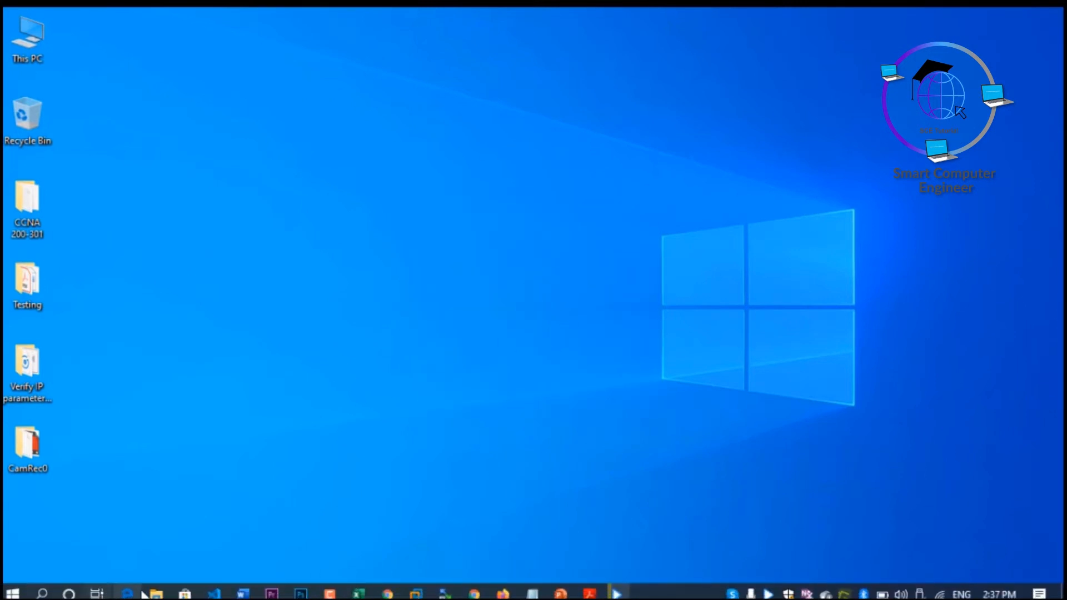
Inspect the extracted VMDK file in the macOS Mojave folder inside Mac os on drive E:, and minimize the window.
click(157, 594)
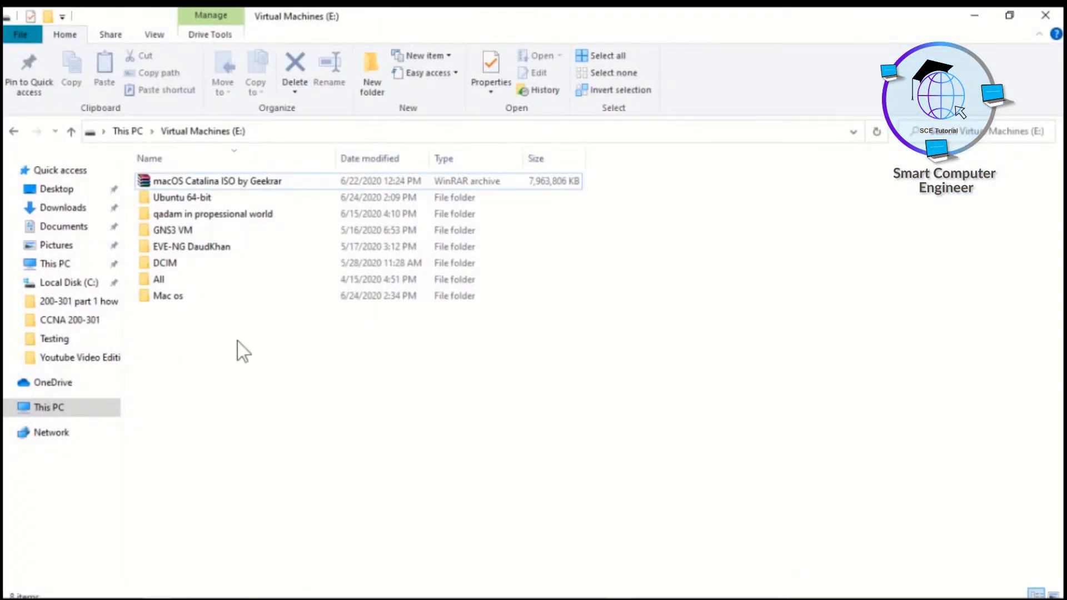
double_click(168, 296)
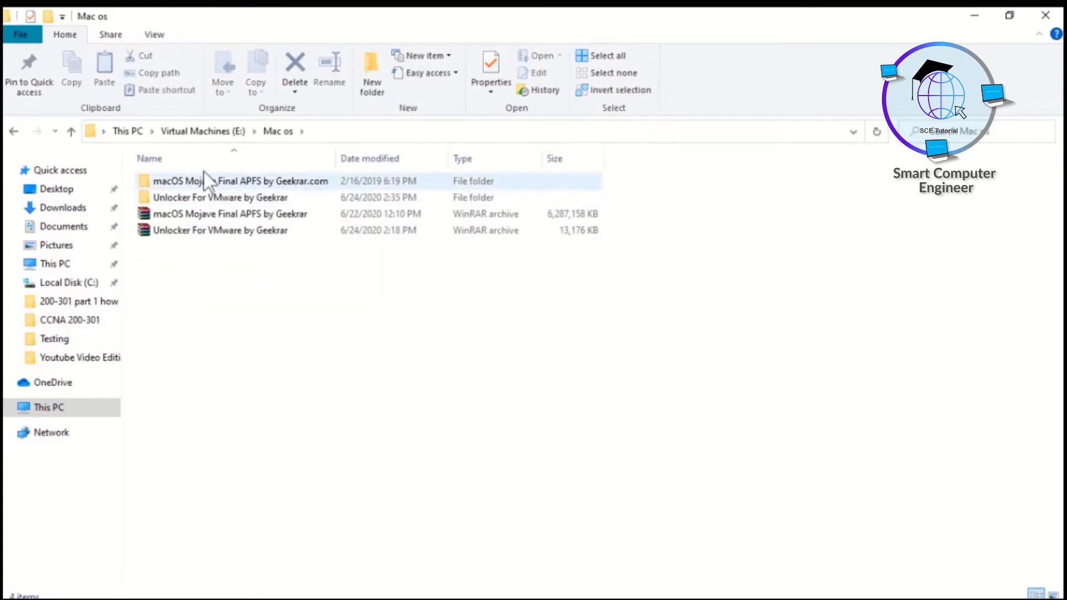
double_click(198, 179)
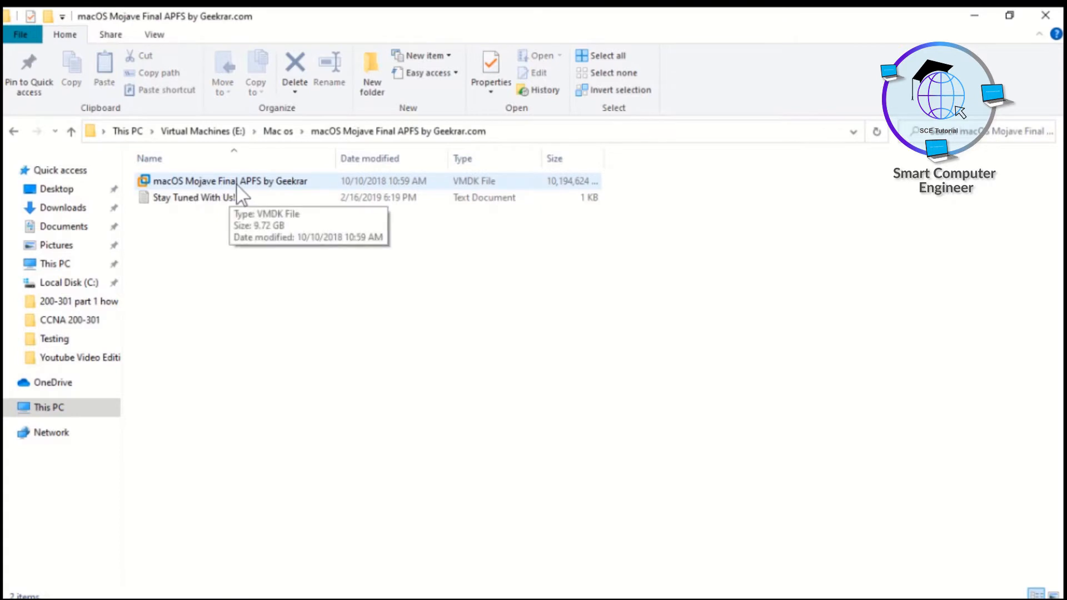
click(976, 16)
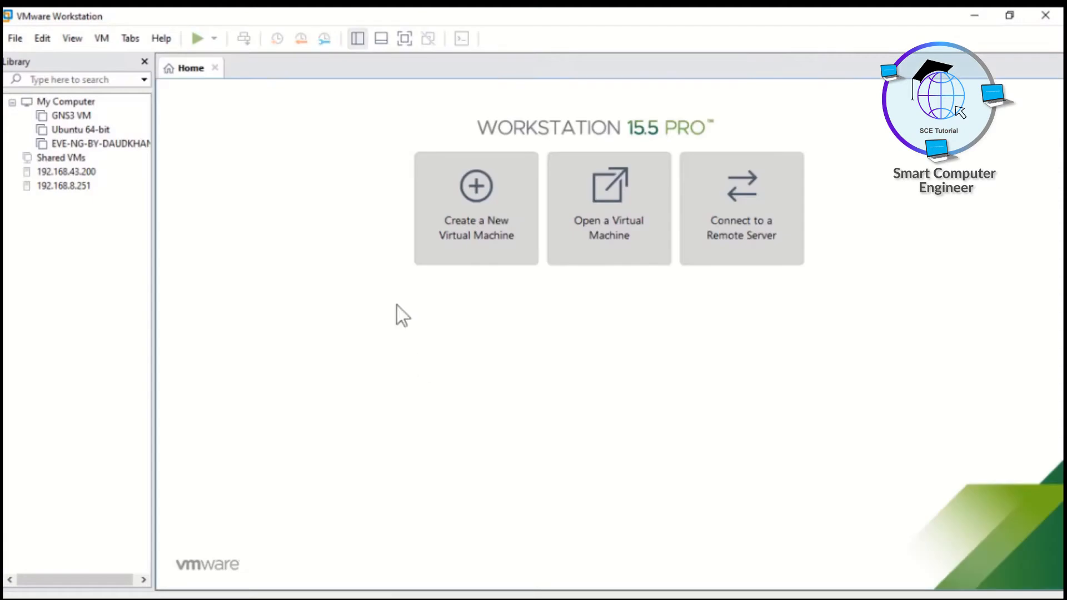
Start a new virtual machine in VMware Workstation with the Typical configuration and the operating system set for later installation.
click(463, 219)
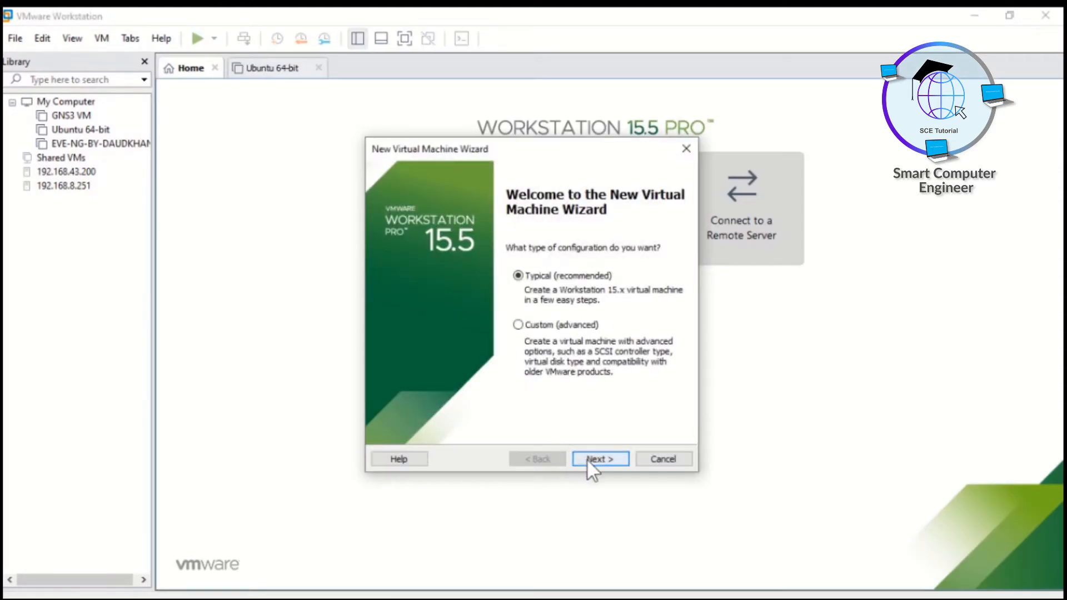
click(604, 461)
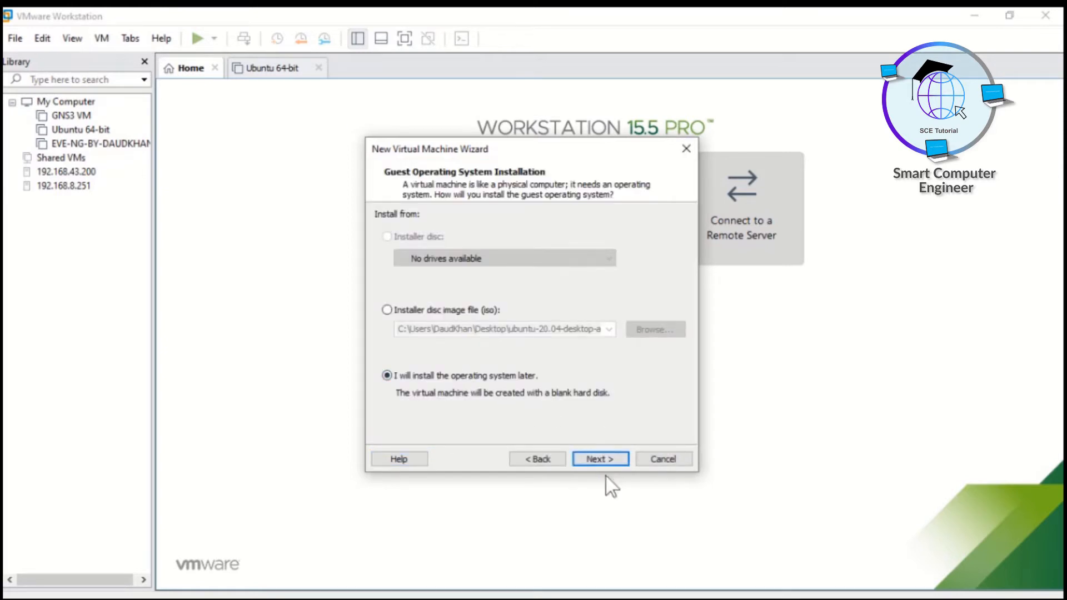
click(599, 458)
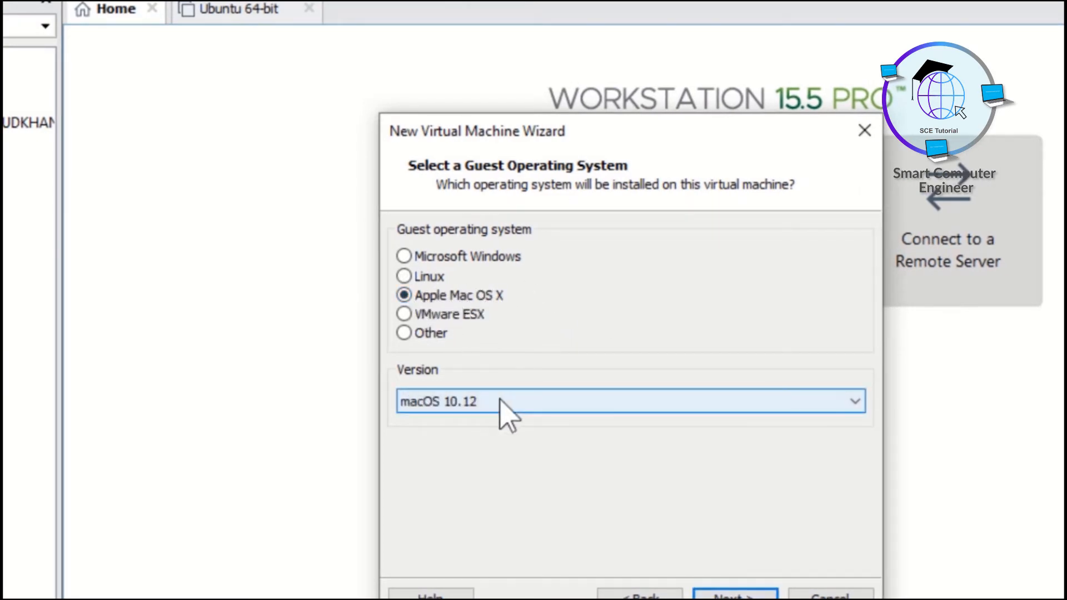
Use Apple Mac OS X version macOS 10.14 as the guest system and accept the name macOS 10.14 and location E:\macOS 10.14.
click(504, 405)
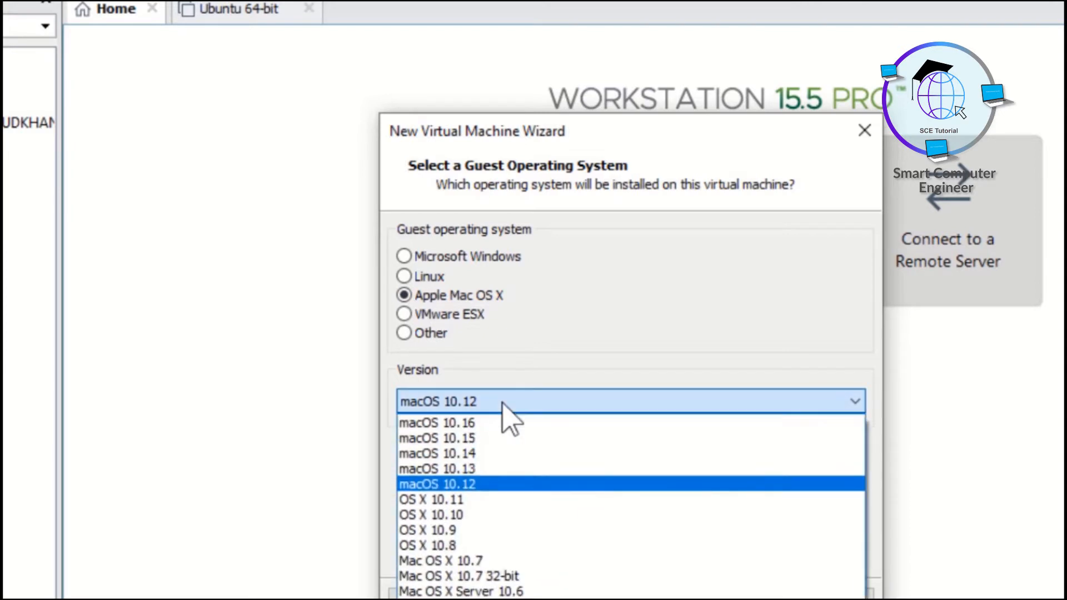
click(489, 454)
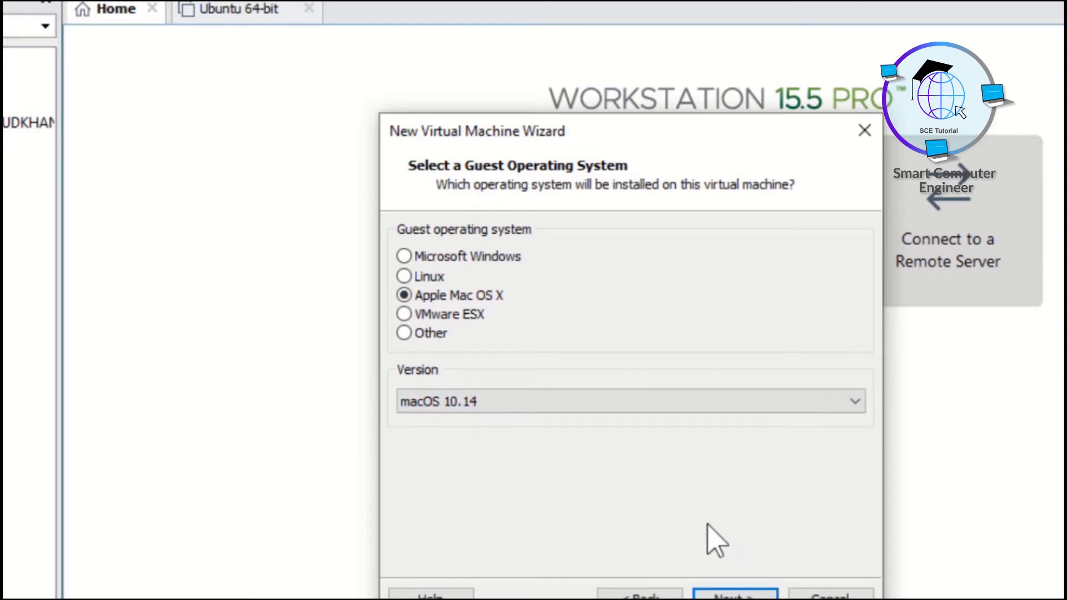
click(740, 595)
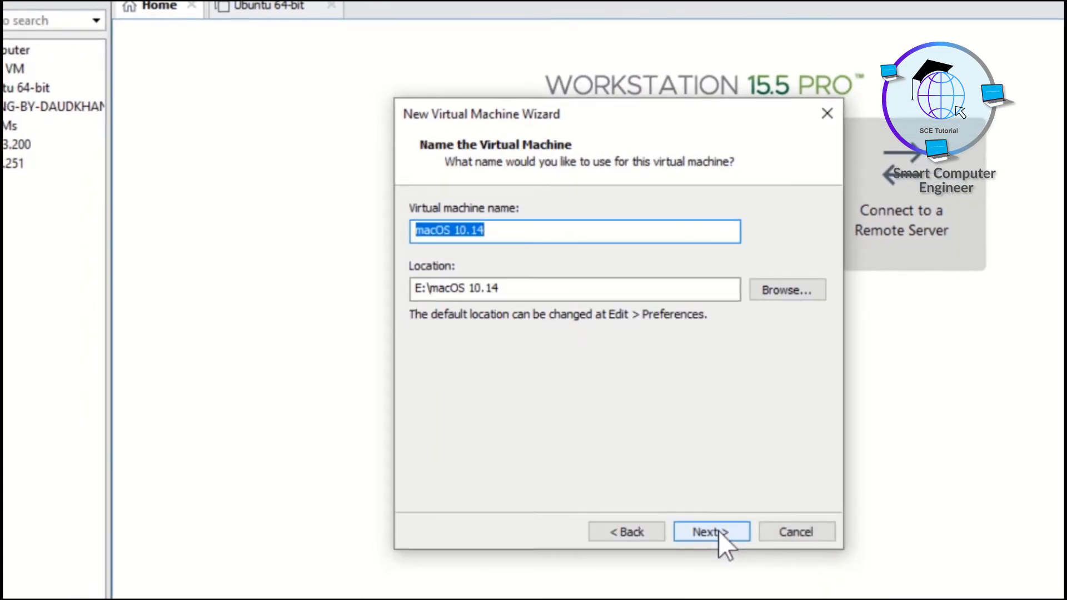
click(718, 532)
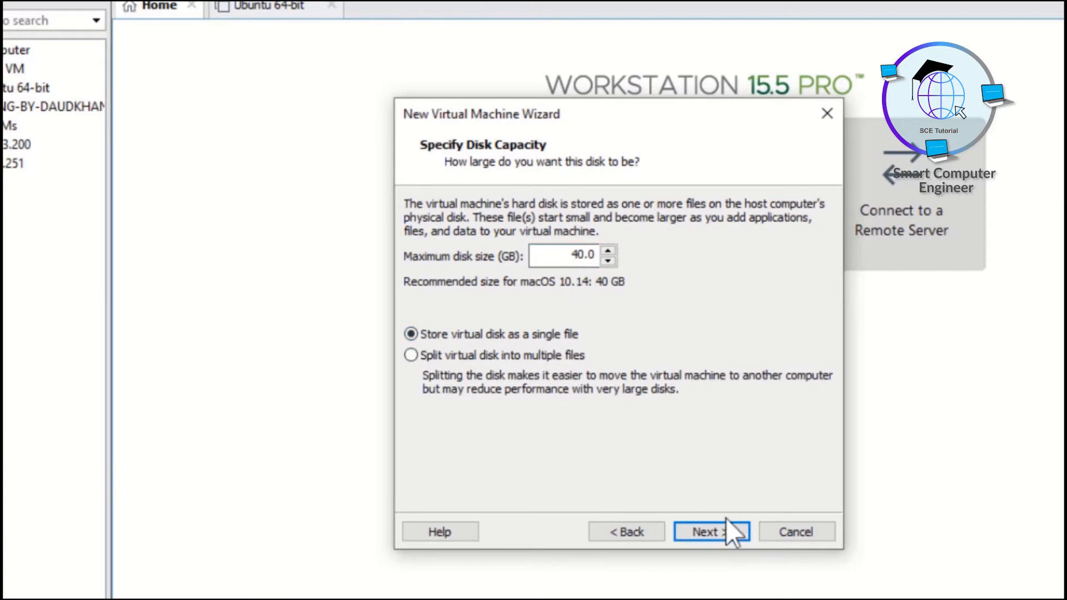
Create the virtual machine with a 40 GB disk stored as a single file, and remove that hard disk from its settings.
click(722, 532)
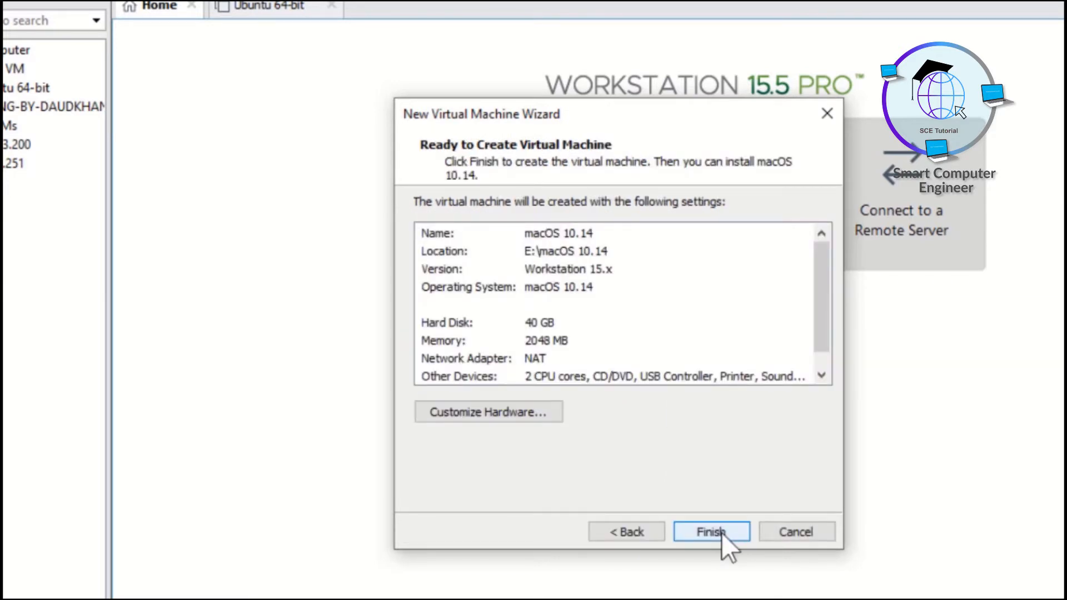
click(712, 528)
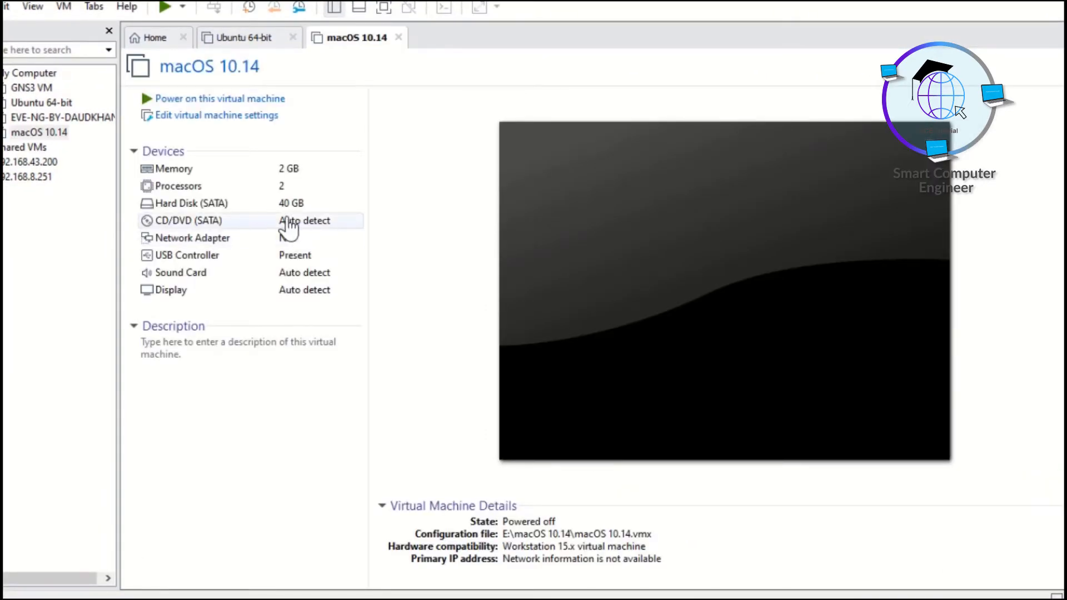
click(267, 210)
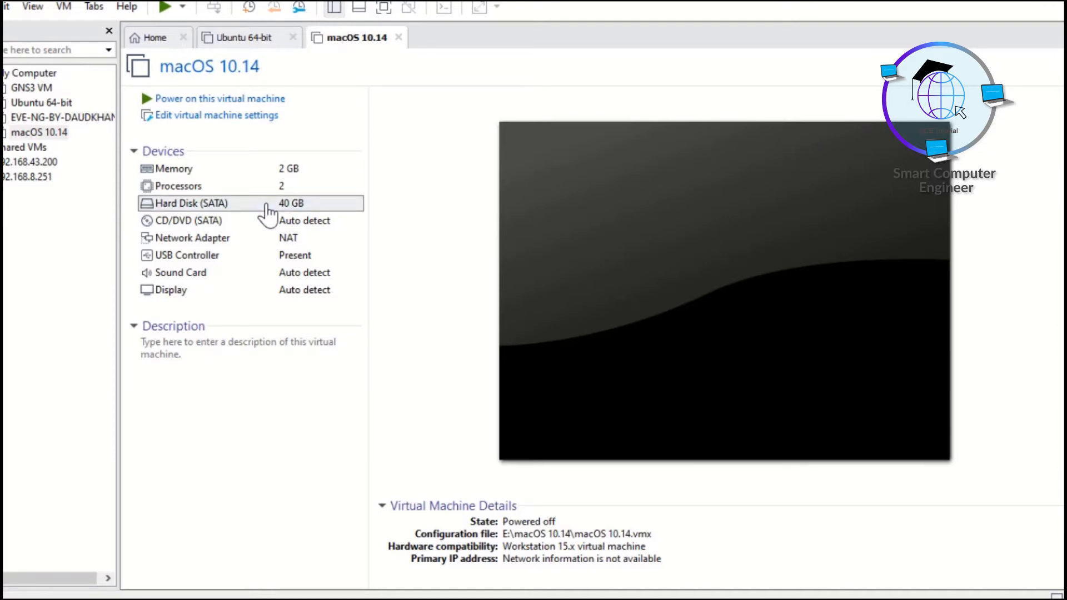
double_click(266, 204)
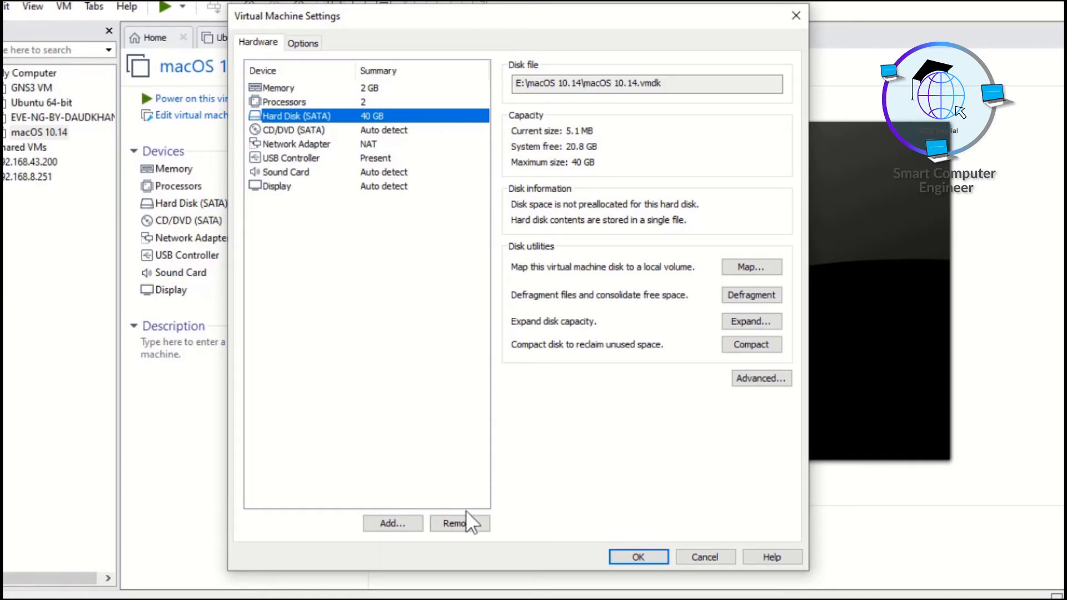
click(470, 525)
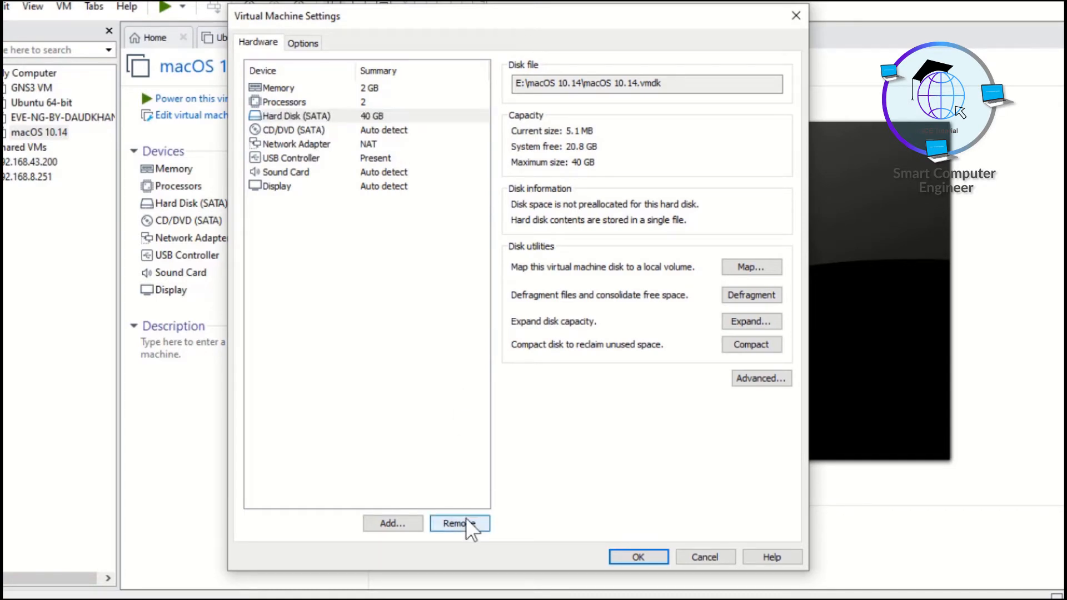
Add a SATA hard disk to the virtual machine, using an existing virtual disk.
click(392, 524)
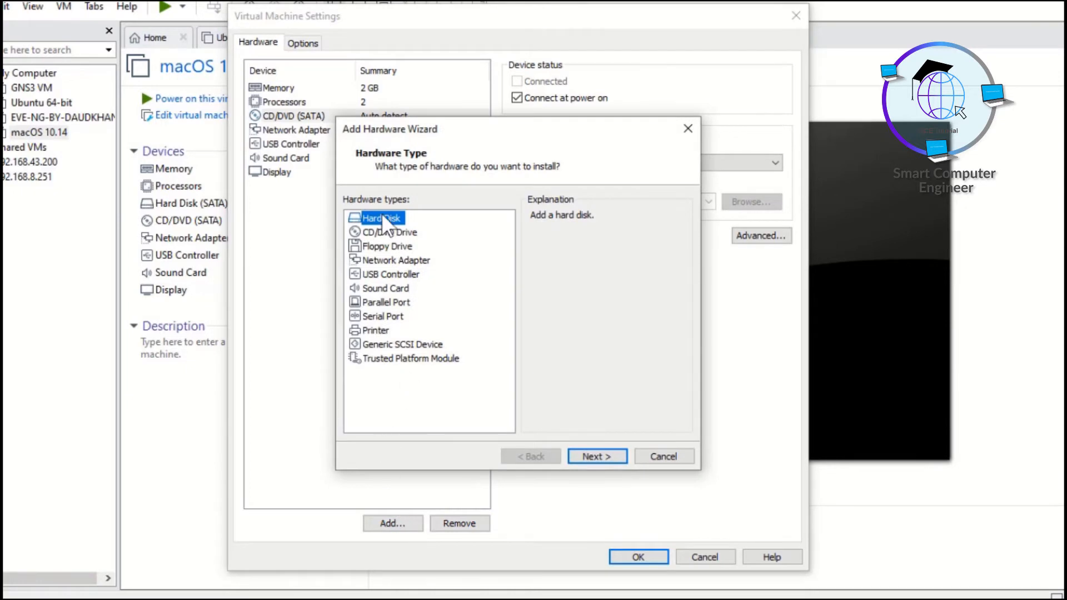
click(601, 453)
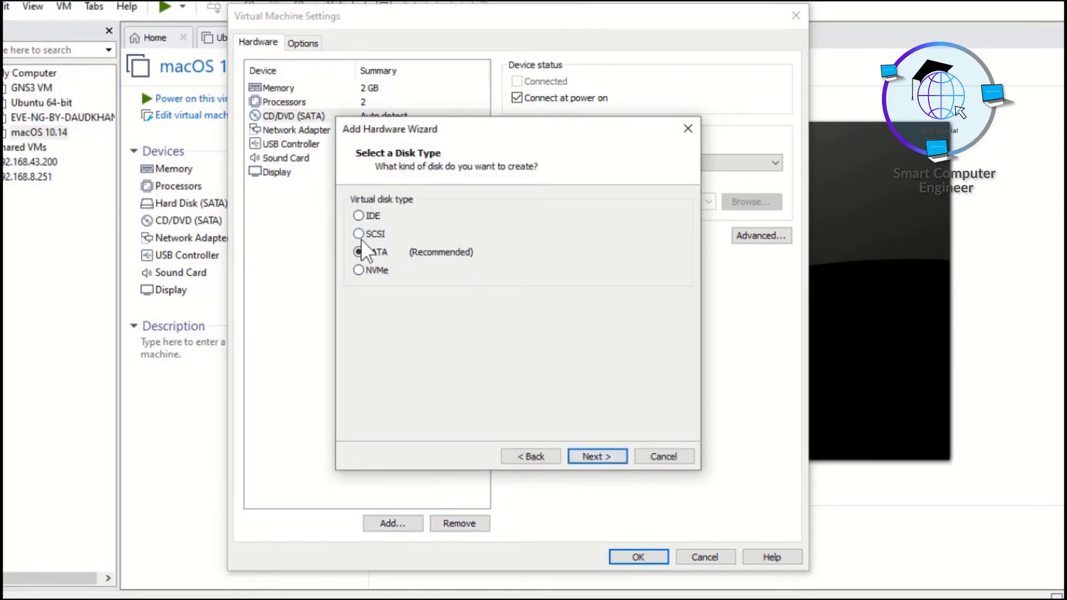
click(602, 459)
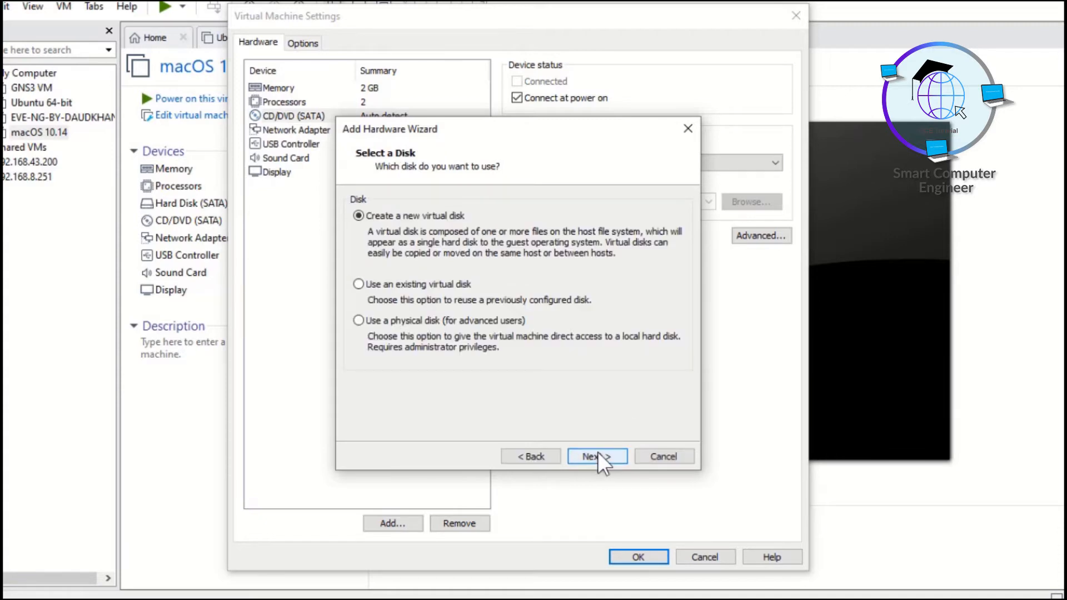
click(359, 284)
click(606, 459)
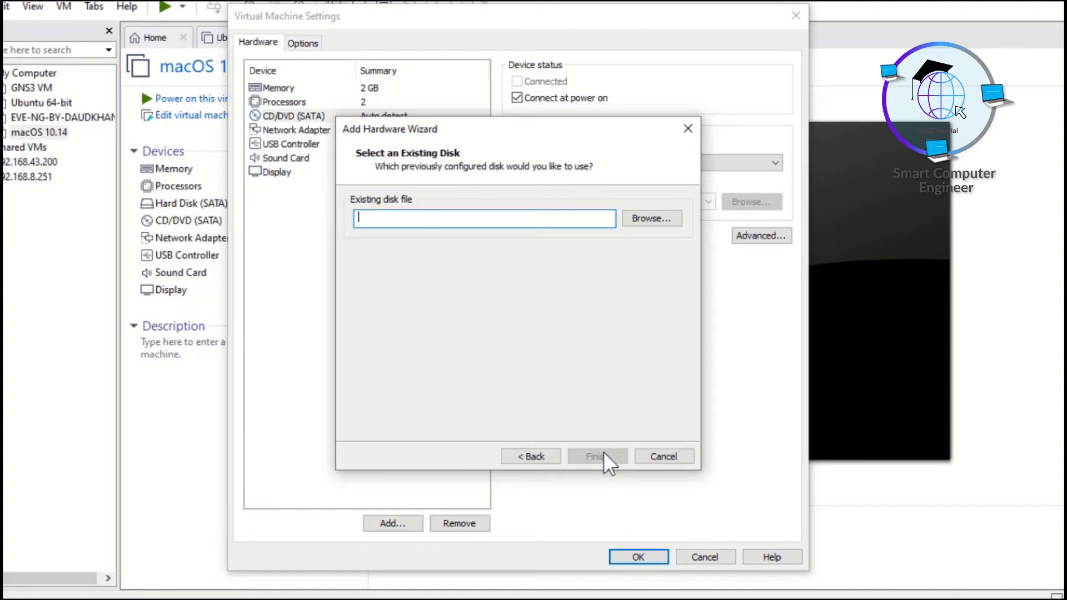
Use the macOS Mojave Final APFS by Geekrar VMDK from the Mac os folder on drive E:, keep its existing format, and save the settings.
click(654, 219)
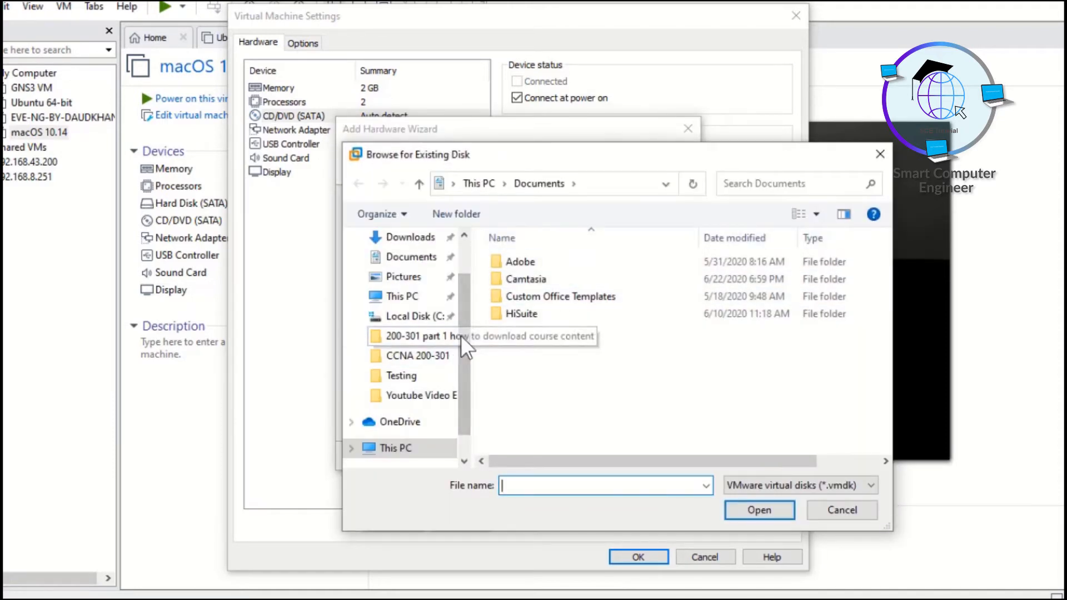
scroll(467, 367, down, 1)
click(420, 410)
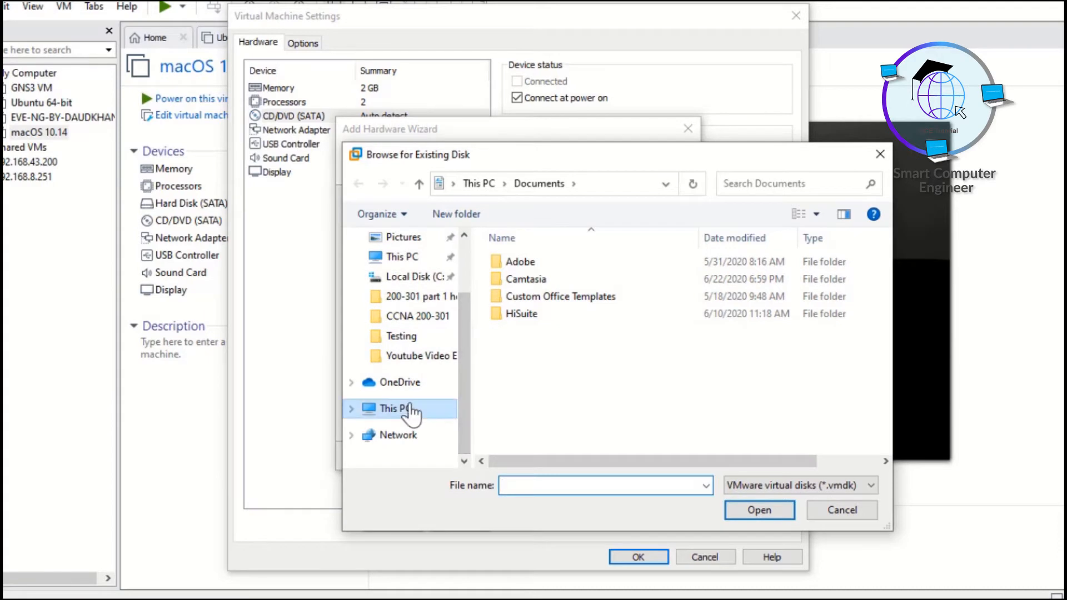
drag(884, 275, 900, 378)
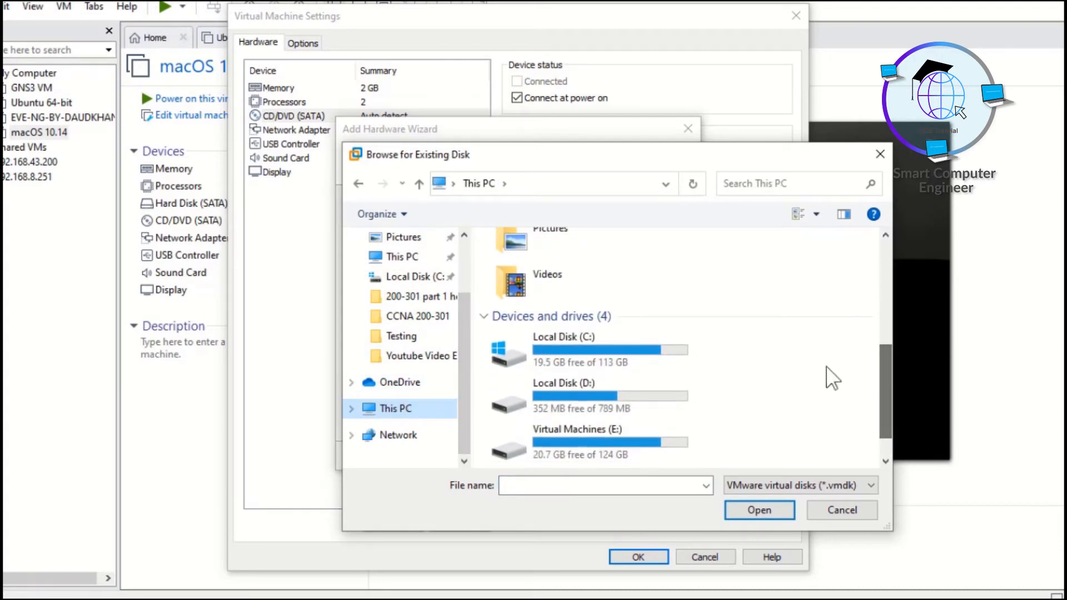
double_click(608, 437)
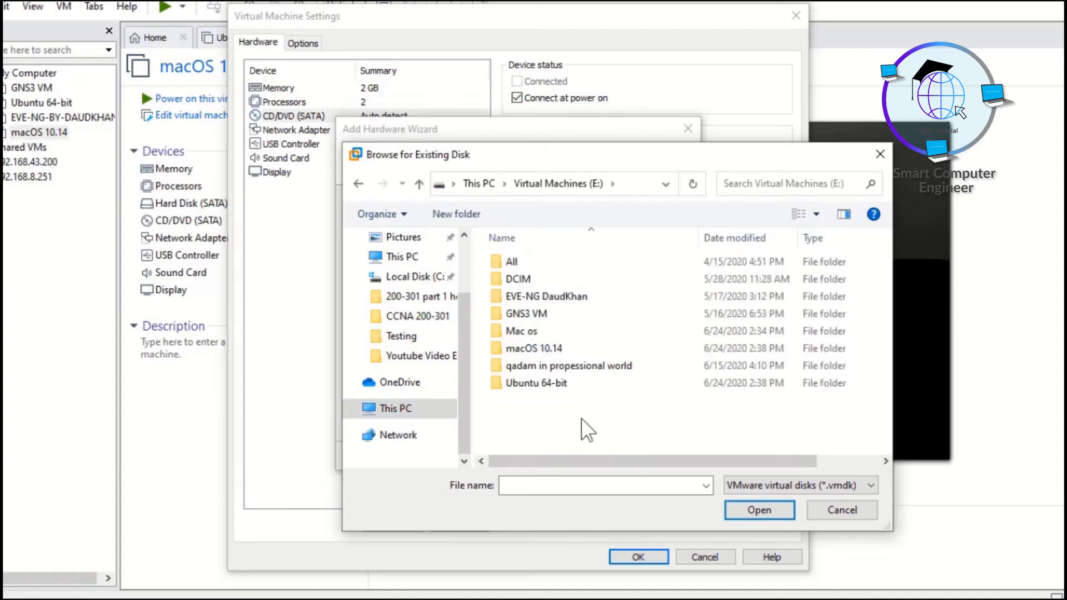
double_click(525, 332)
double_click(535, 266)
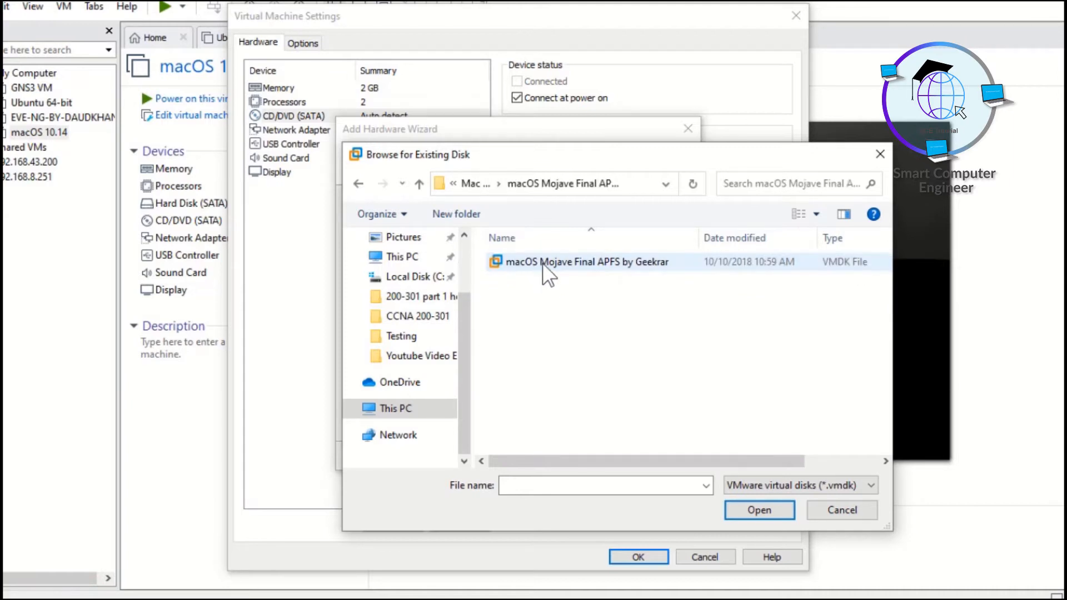
click(543, 270)
click(752, 514)
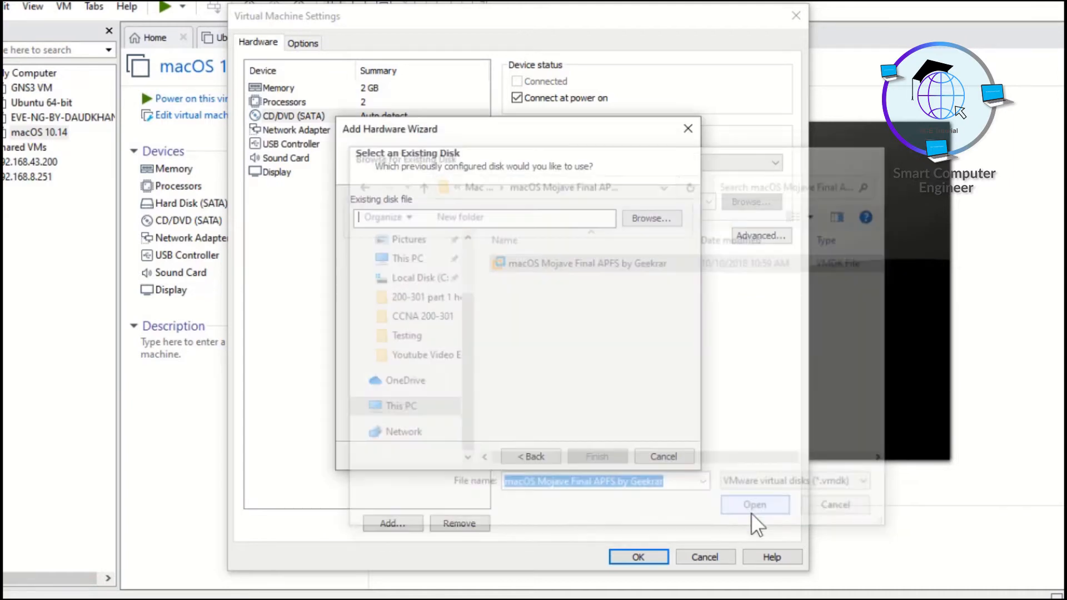
click(596, 457)
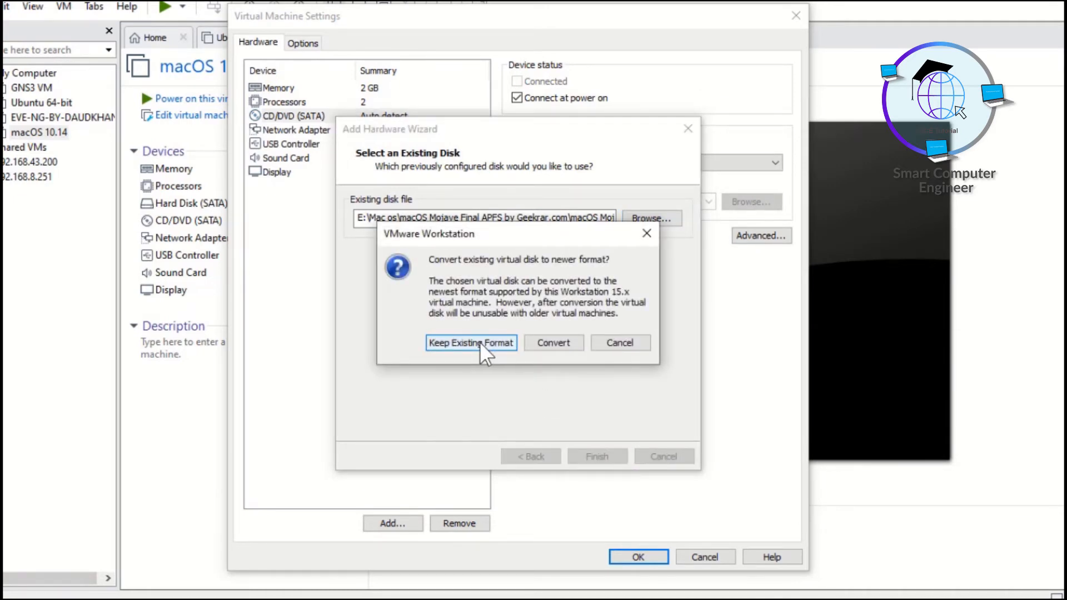
click(481, 350)
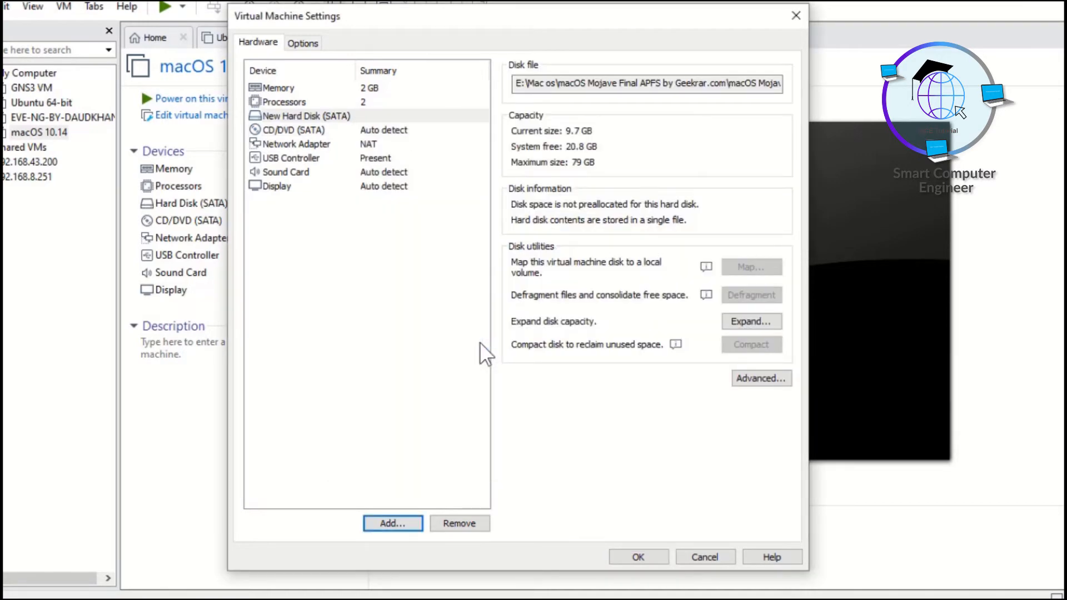
click(650, 559)
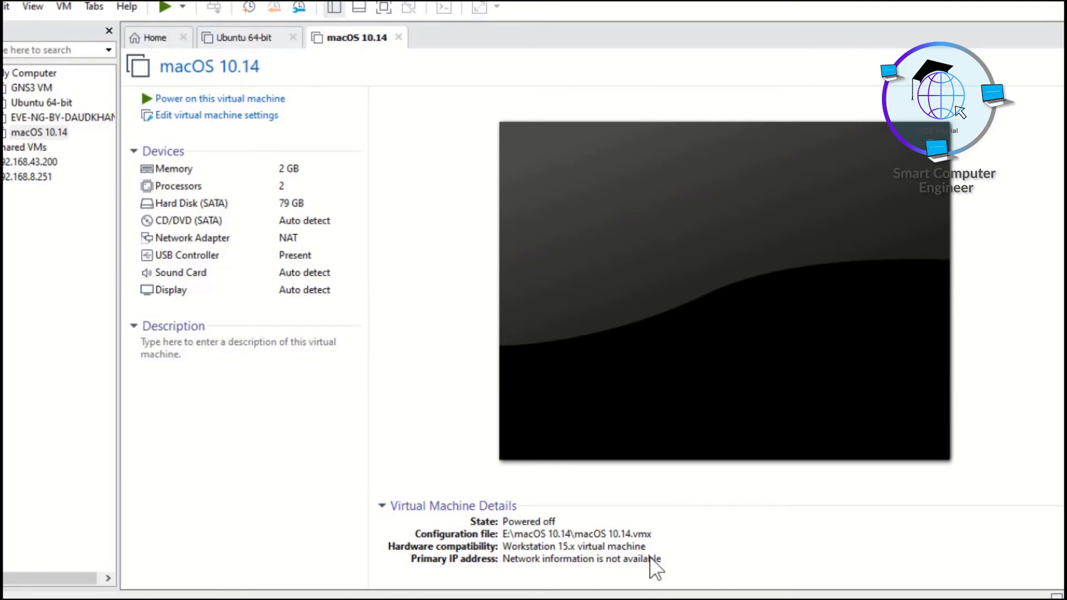
Power on the macOS 10.14 virtual machine and let it try connecting sata0:1 at every power-on.
click(243, 100)
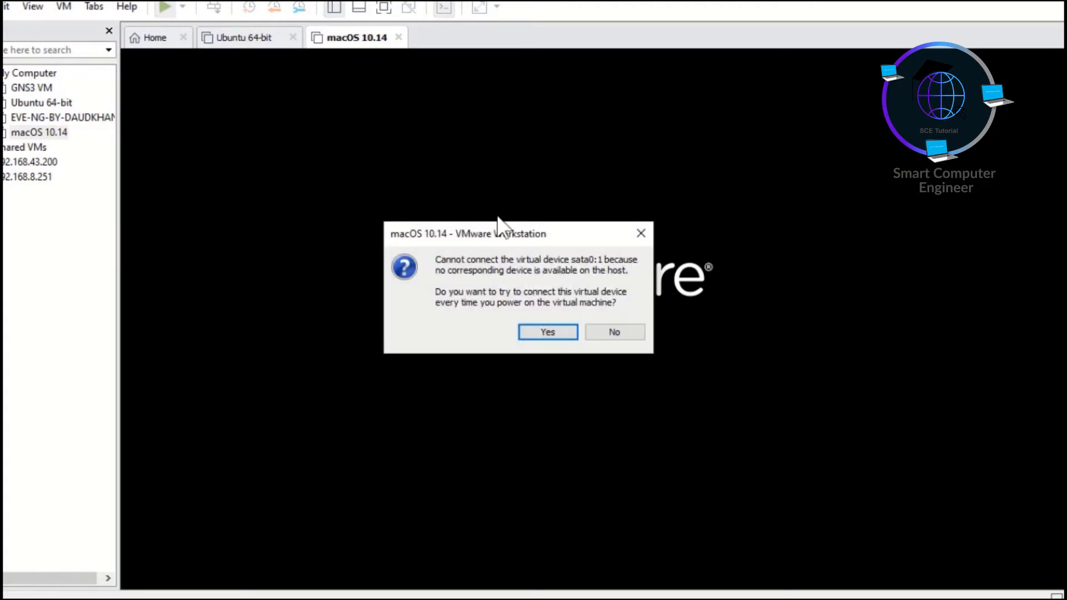
click(552, 332)
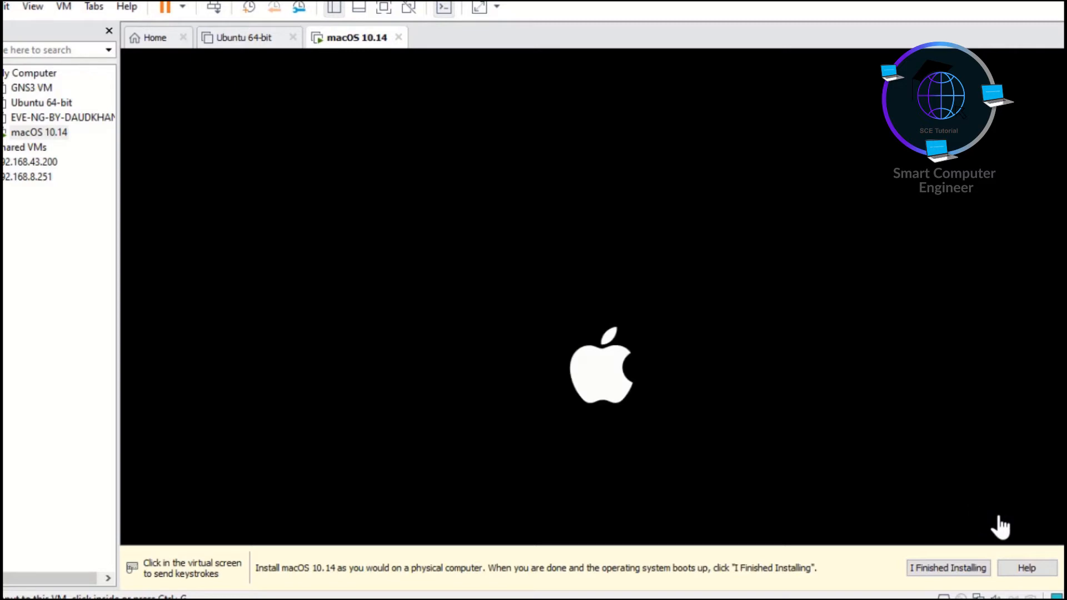
Mark the macOS 10.14 installation as finished and switch the virtual machine to full screen.
click(949, 568)
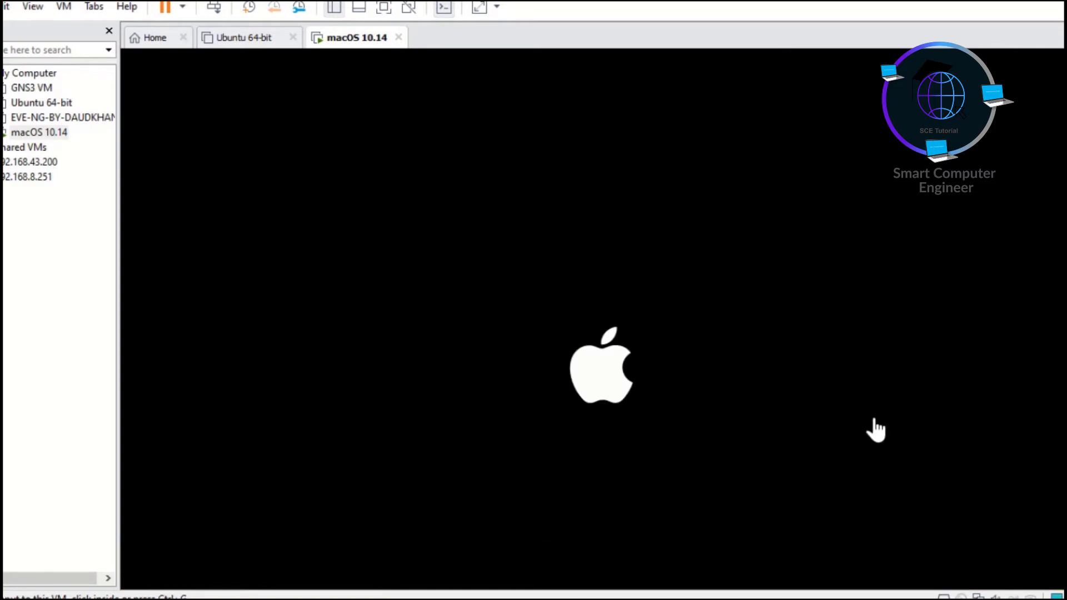
key(ctrl+alt+Return)
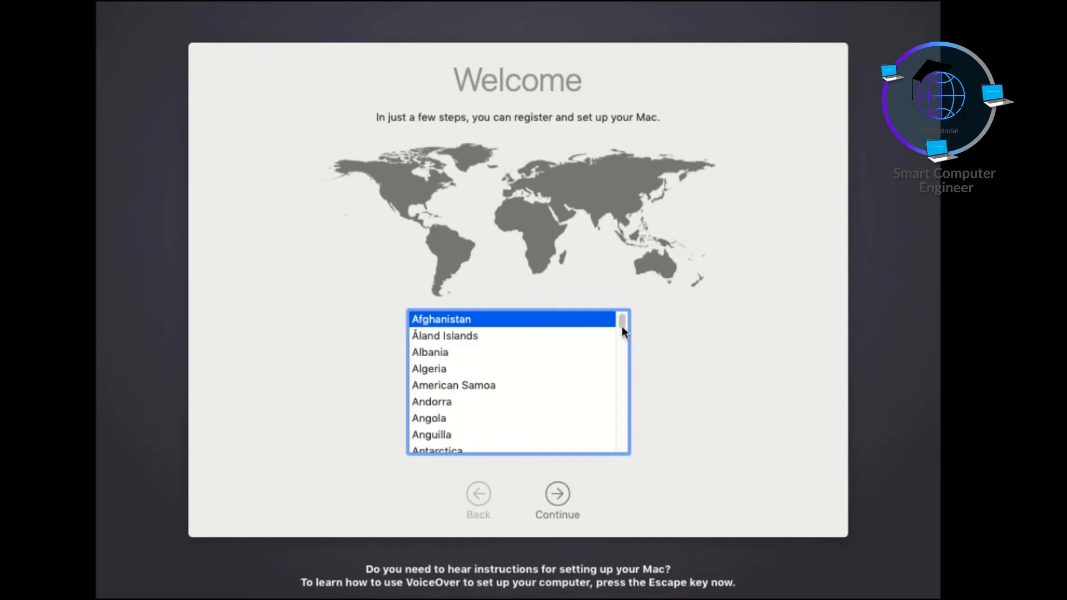
Set the country to Pakistan and choose the ABC - QWERTZ keyboard layout from the full list of layouts.
text(p)
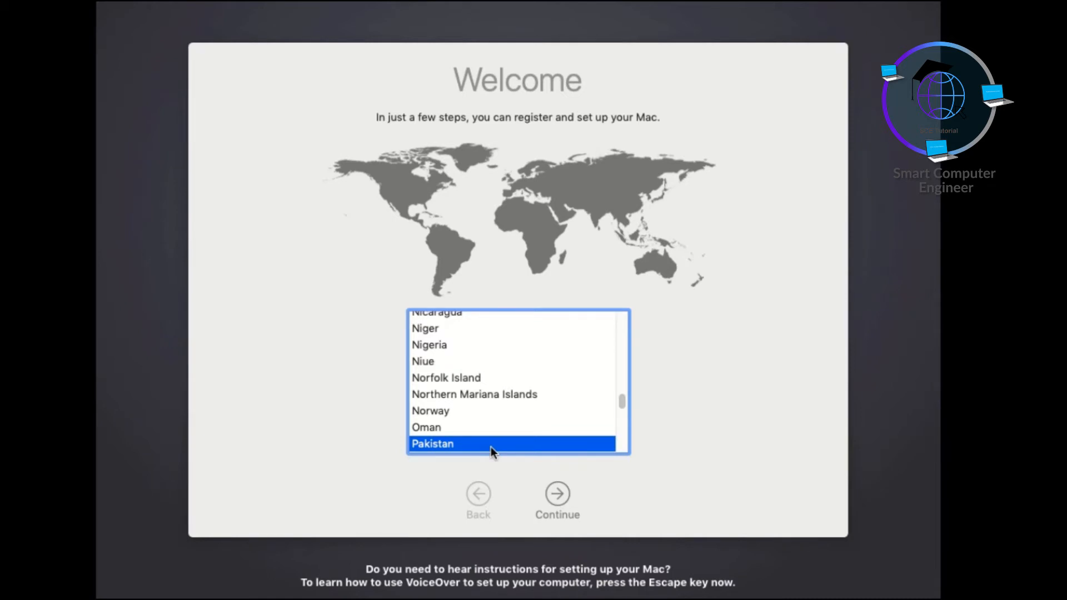
click(556, 499)
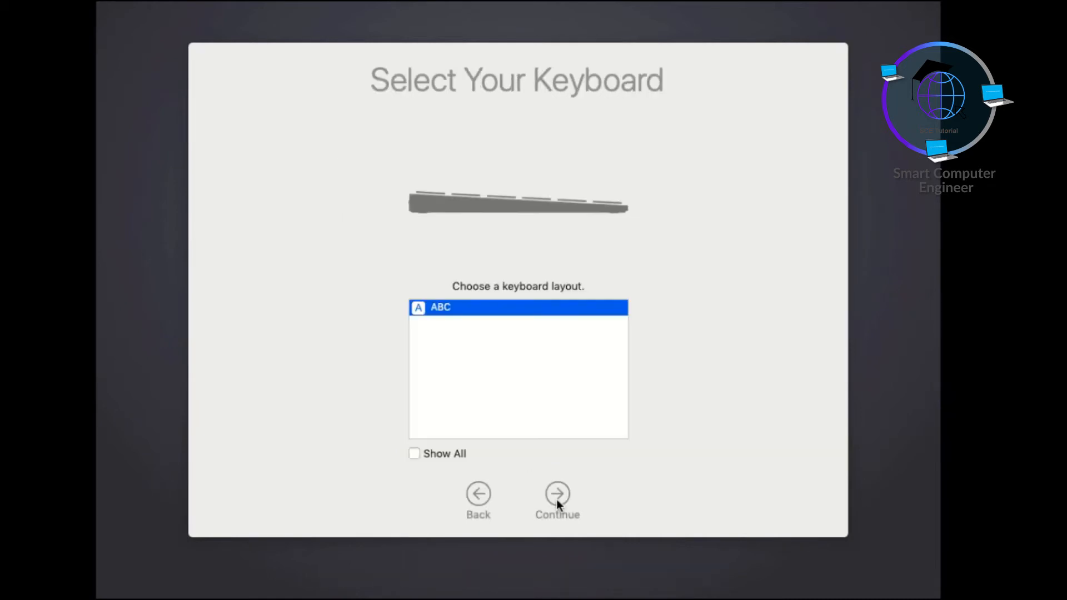
click(417, 458)
click(476, 358)
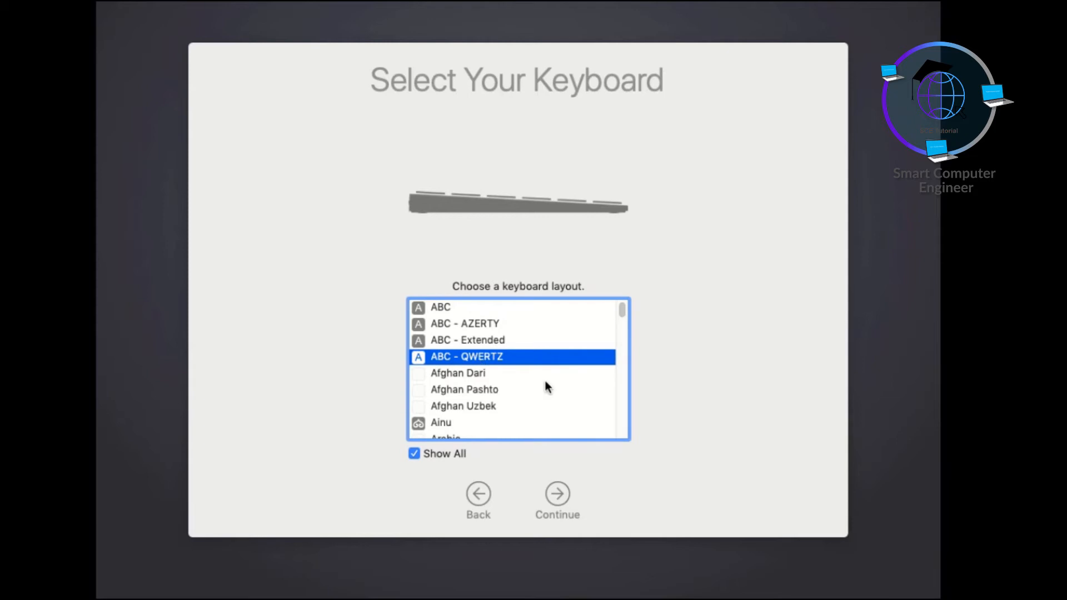
click(560, 497)
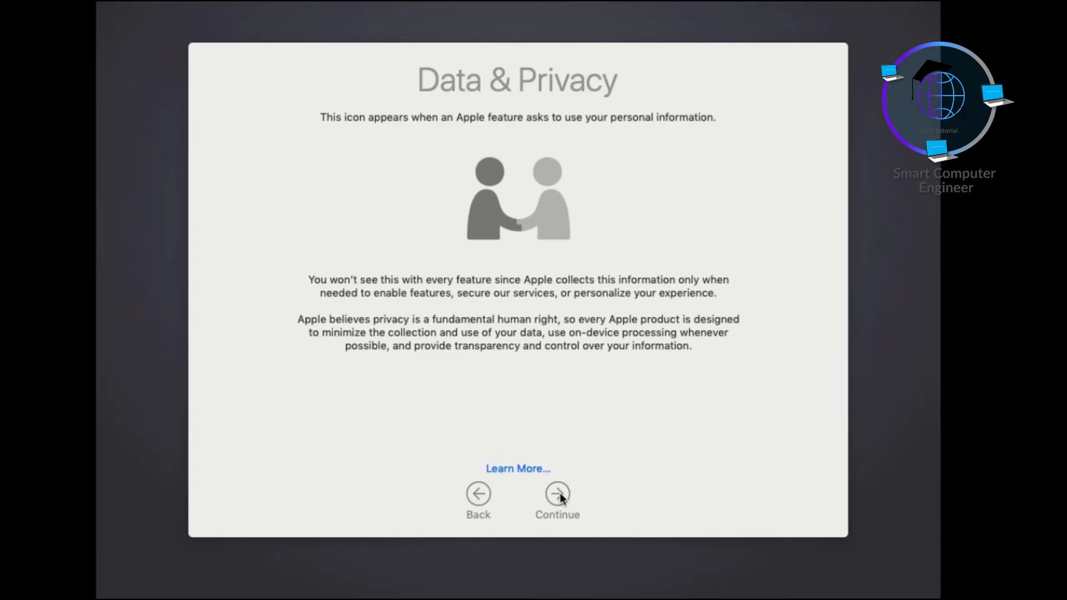
Proceed past Data & Privacy without transferring any information, and skip signing in with an Apple ID.
click(559, 496)
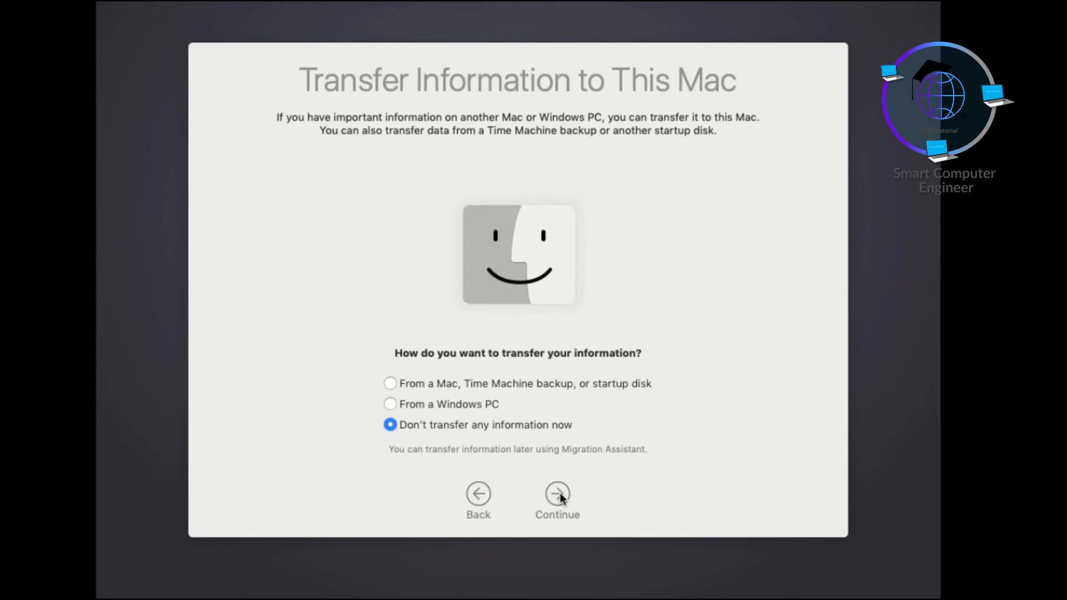
click(559, 496)
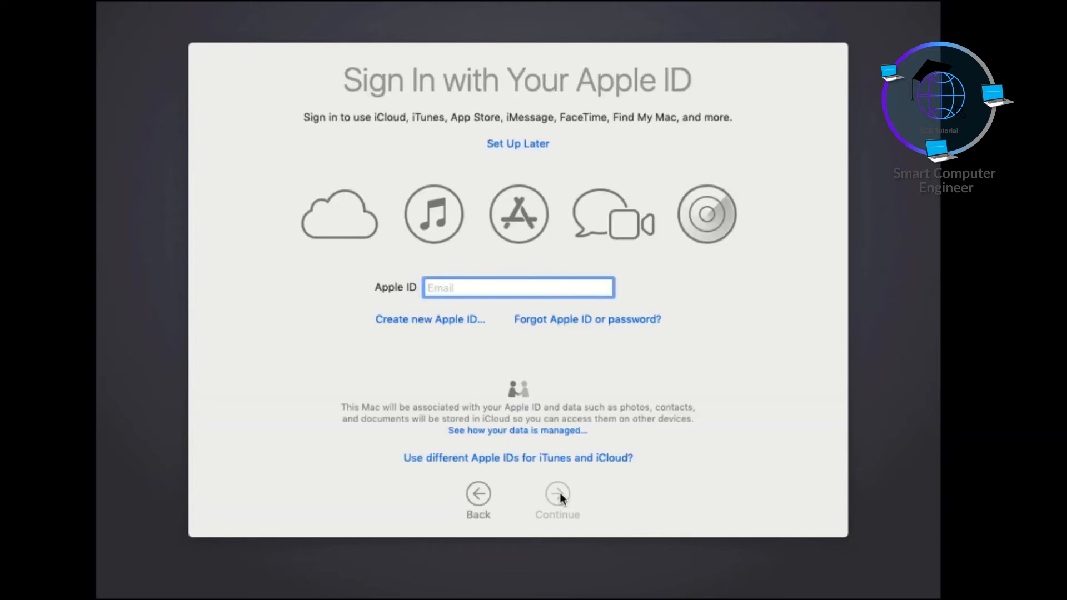
click(540, 146)
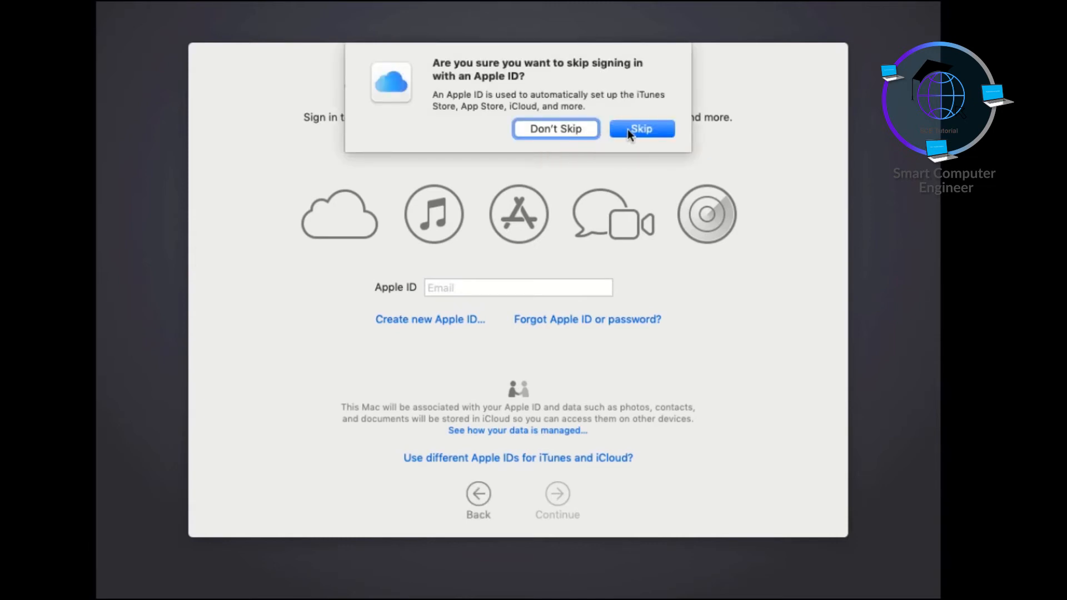
click(628, 129)
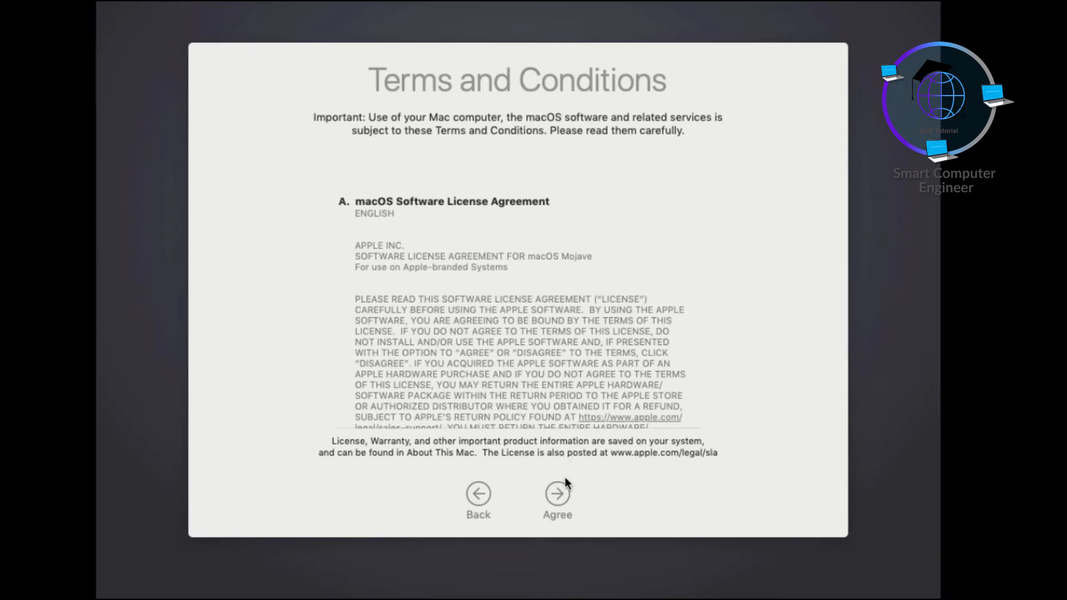
Agree to the macOS Software License Agreement.
click(559, 499)
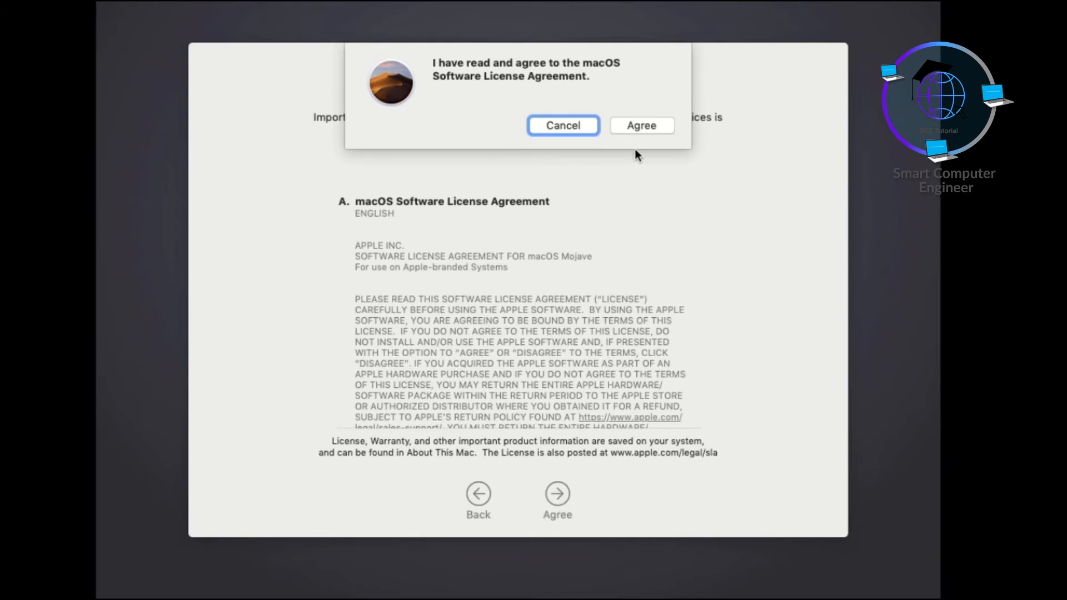
click(636, 128)
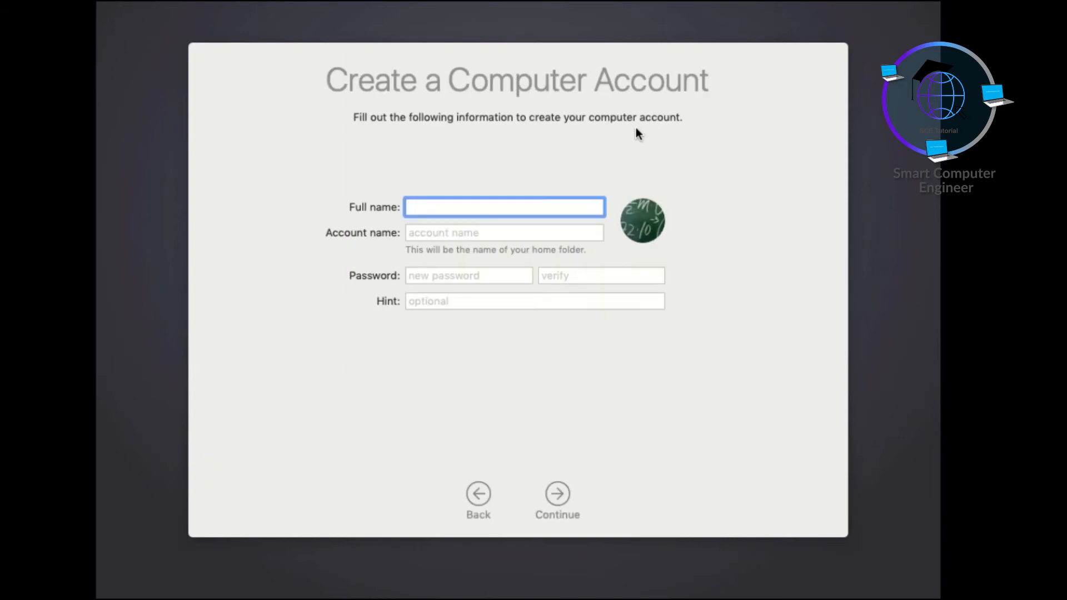
Fill in the computer account's full name, keep the suggested account name, enter and verify the account password, and set the hint to "name".
text(DaudKhan)
key(Tab)
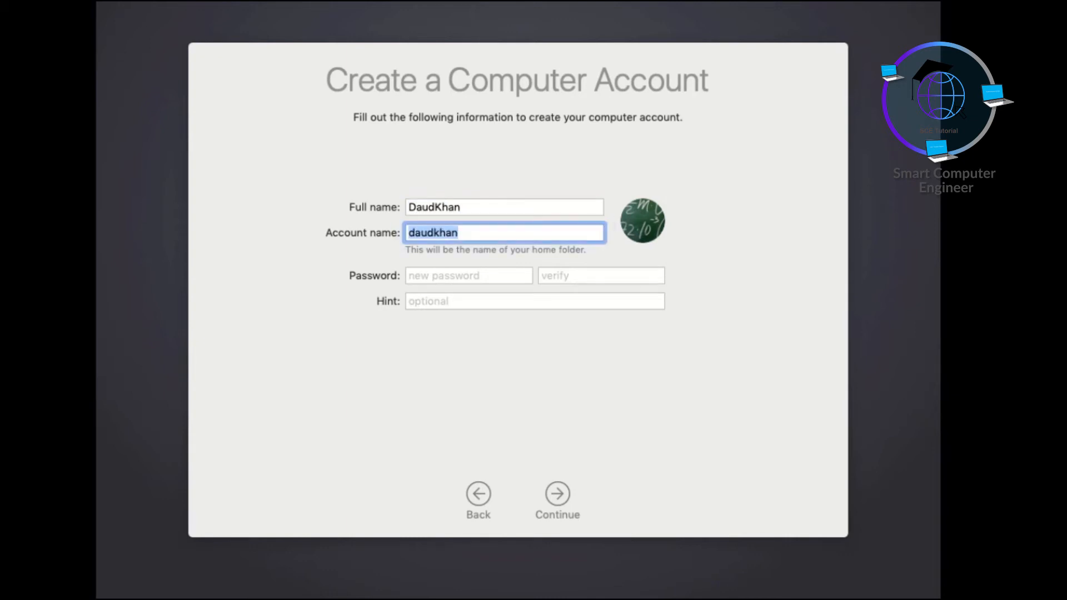
key(Tab)
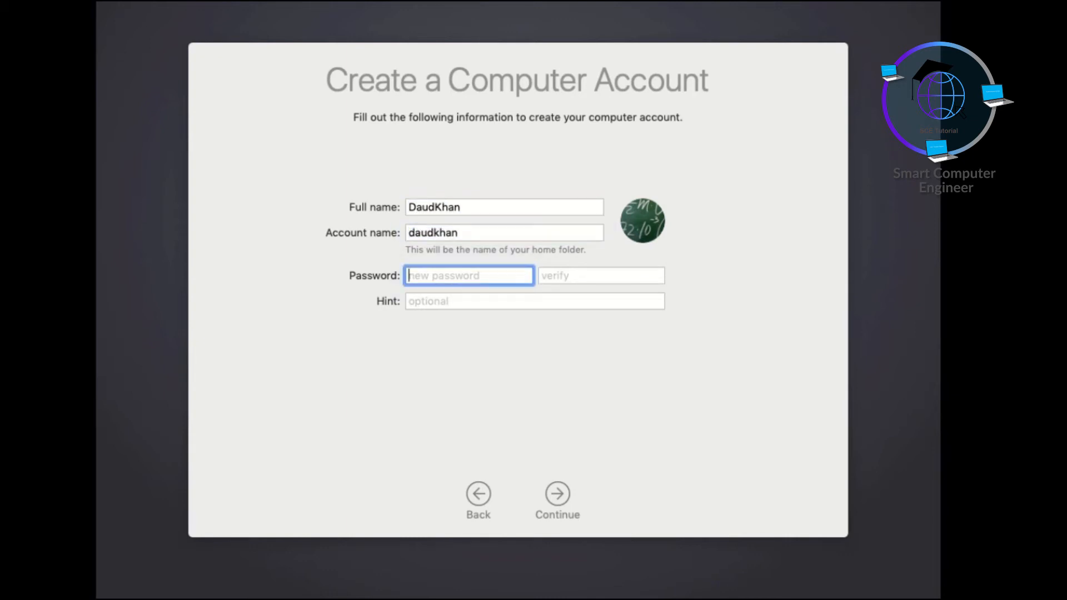
text(********)
key(Tab)
text(*********)
key(Tab)
text(name)
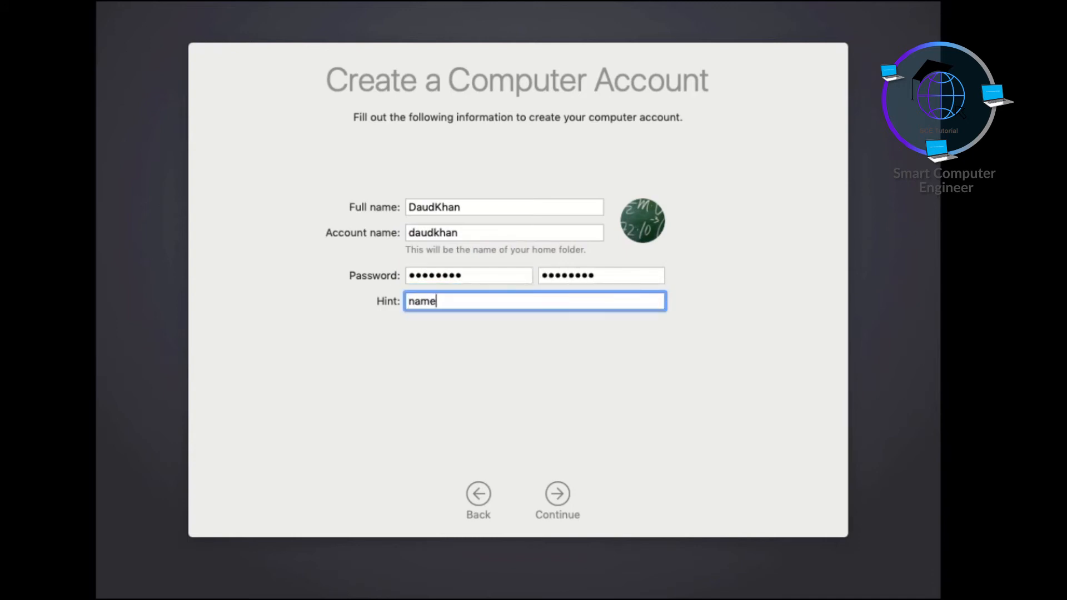
Replace the password hint with "hint" and create the computer account.
key(BackSpace)
key(BackSpace)
key(BackSpace)
key(BackSpace)
text(hint)
key(Tab)
key(Tab)
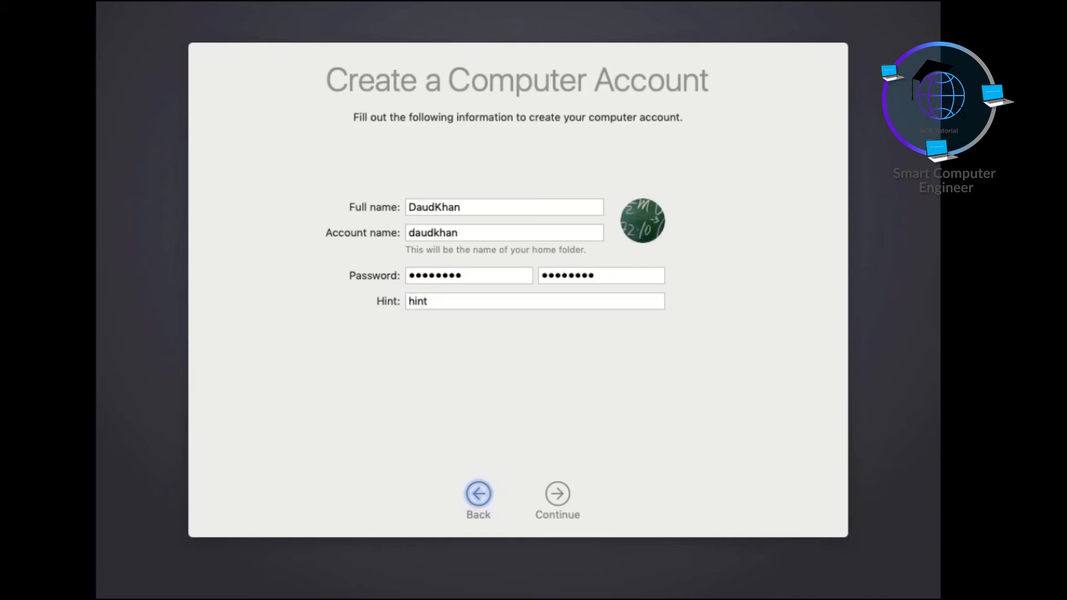
click(565, 497)
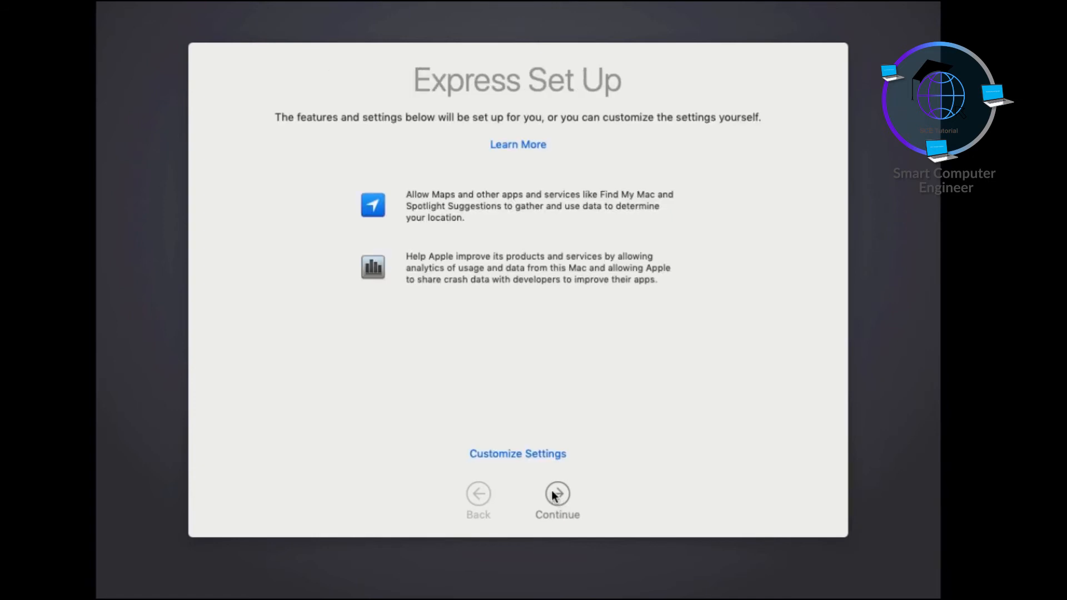
Accept the Express Set Up settings and keep the Light appearance.
click(559, 498)
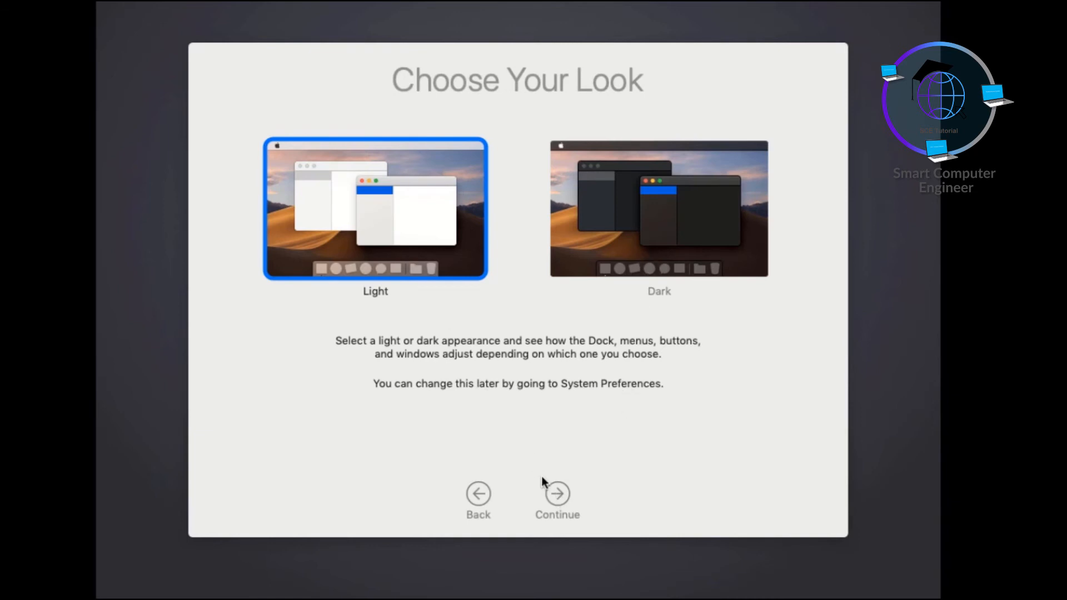
click(555, 493)
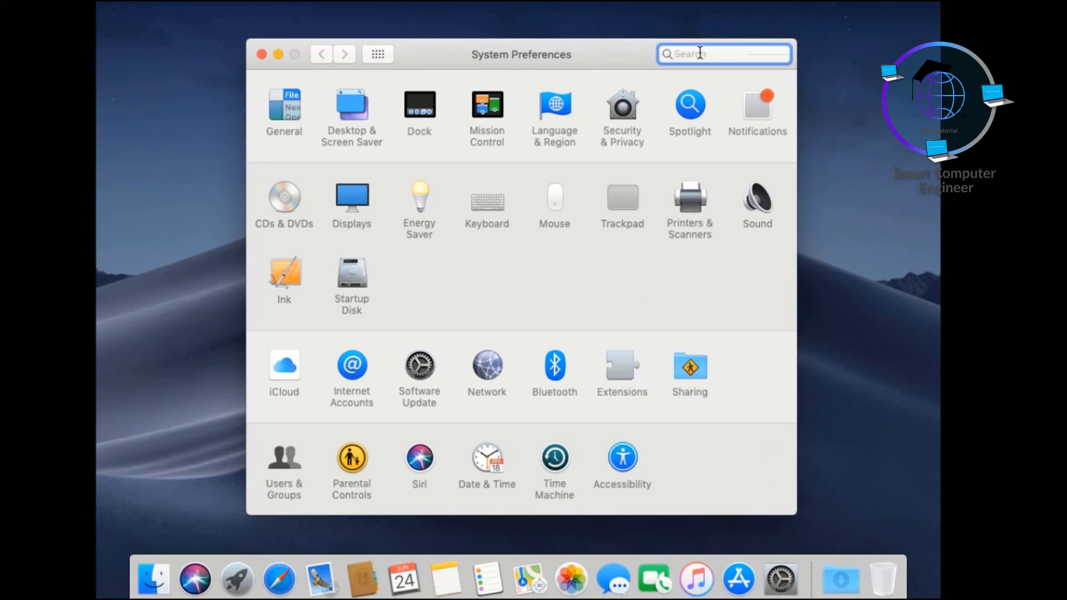
Search System Preferences for "network" and open the Network settings.
text(network)
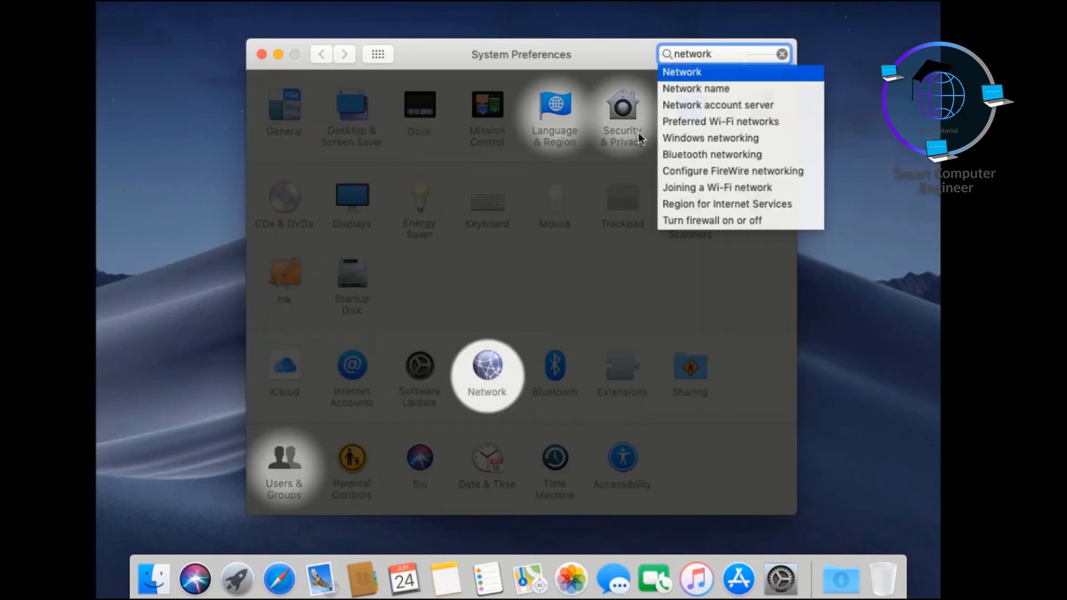
click(483, 392)
click(484, 393)
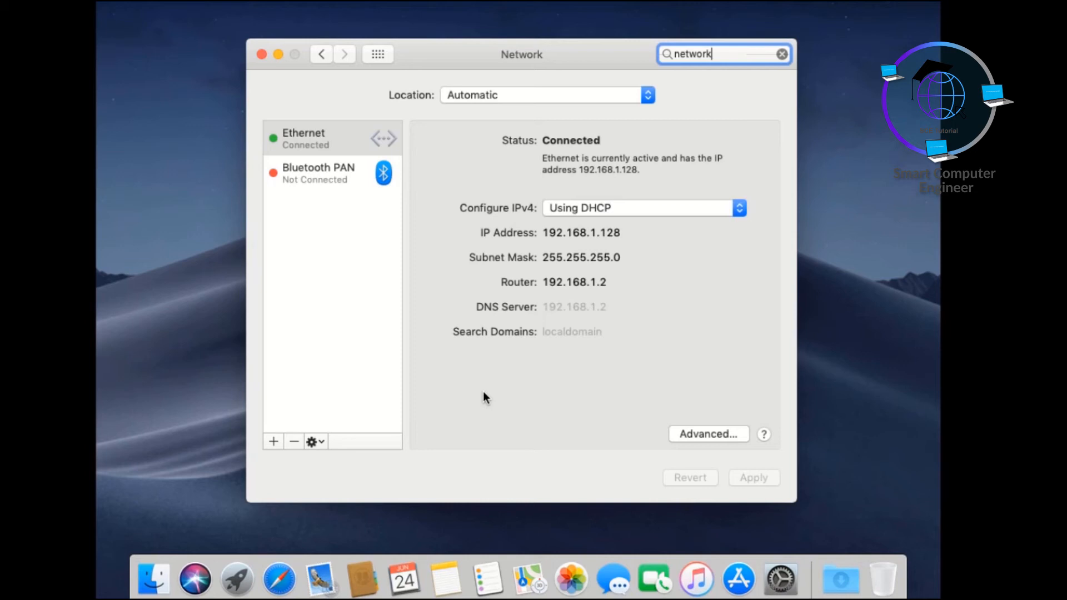
Examine the Ethernet connection's IP address, subnet mask, router and available IPv4 configuration methods, and clear the preferences search.
click(548, 231)
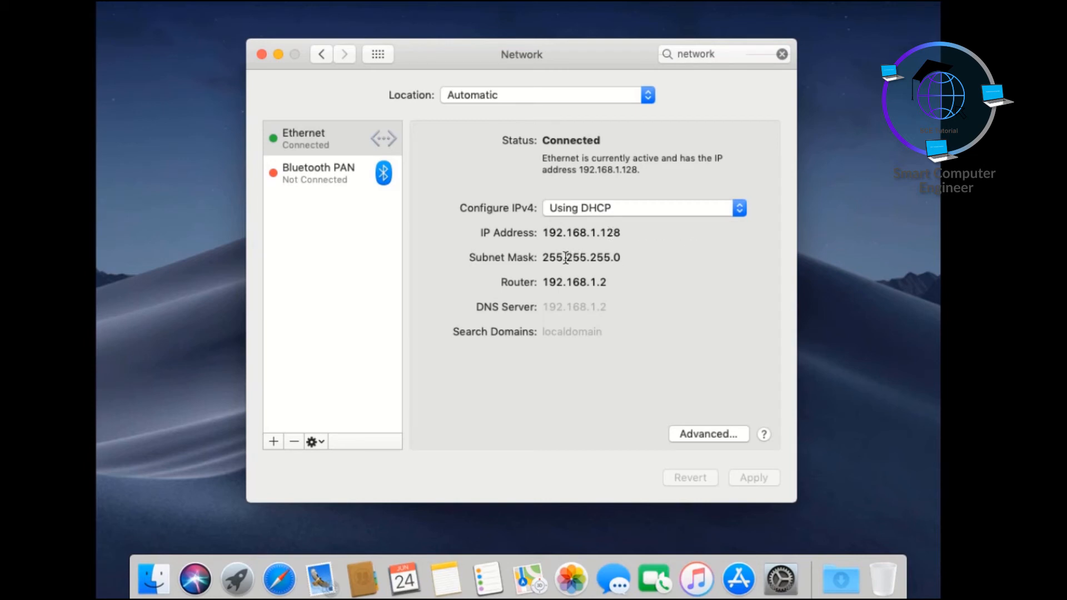
drag(547, 256, 609, 254)
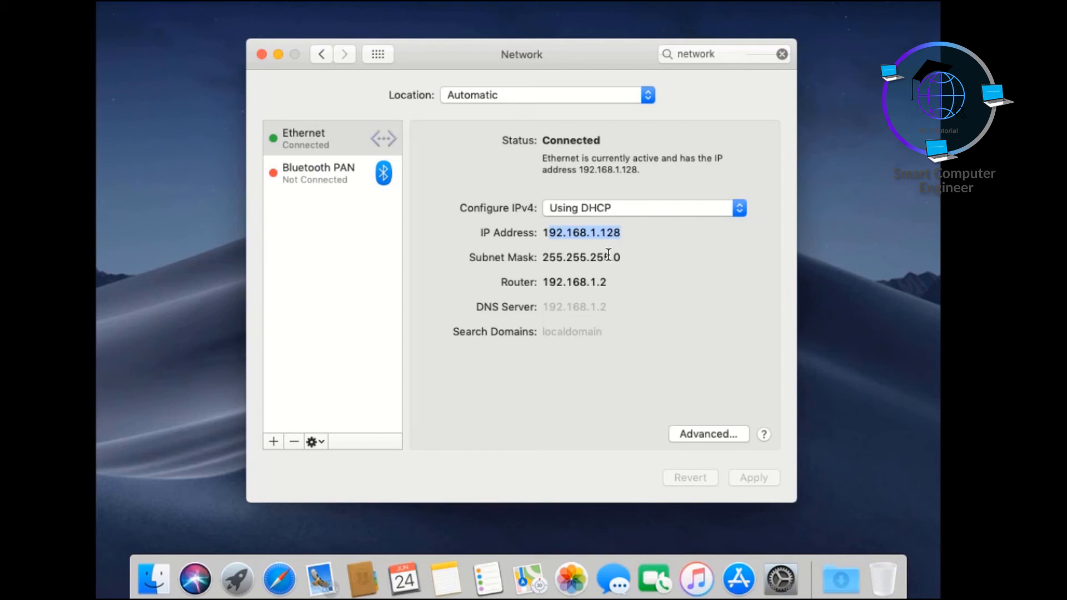
drag(544, 257, 610, 256)
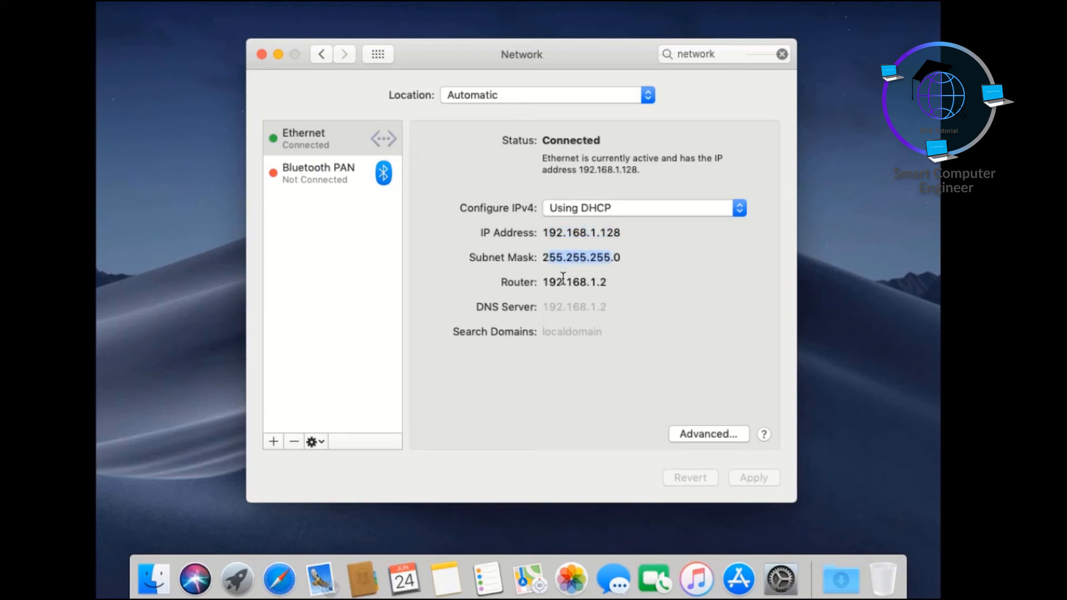
drag(546, 281, 612, 280)
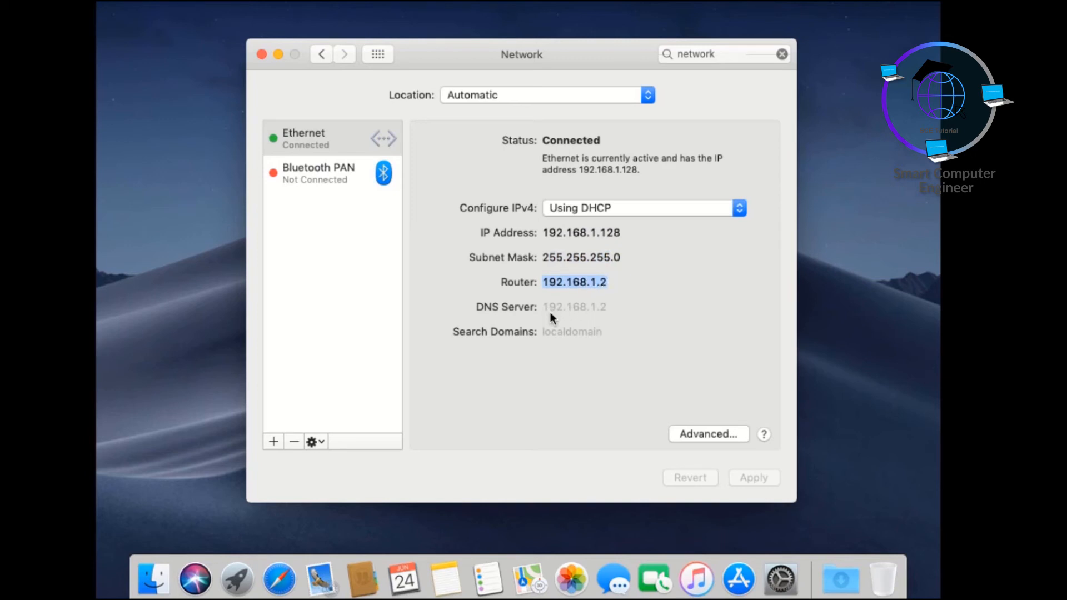
click(740, 219)
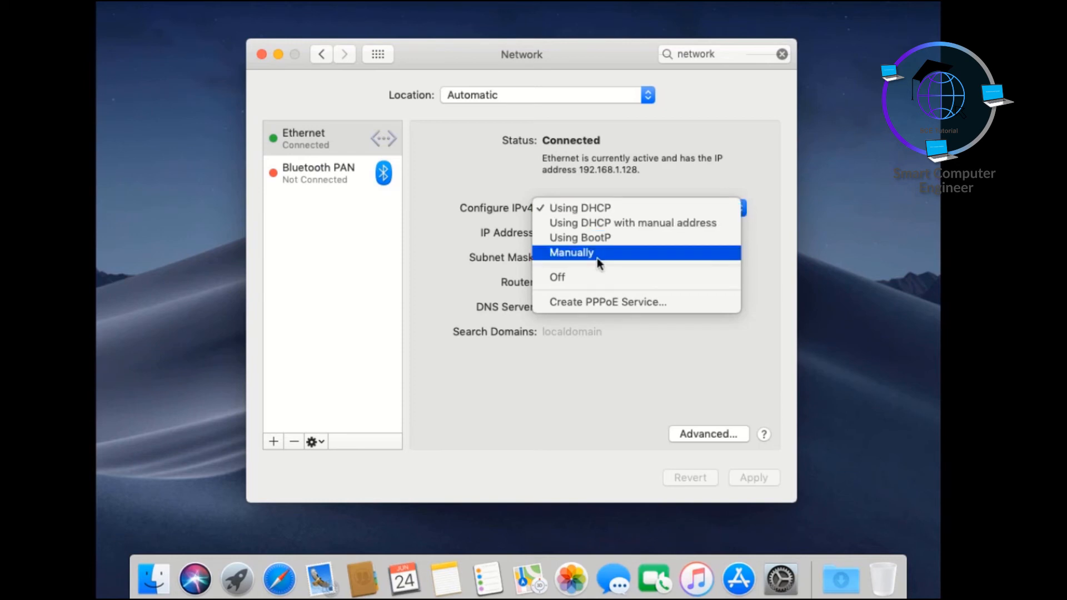
click(576, 396)
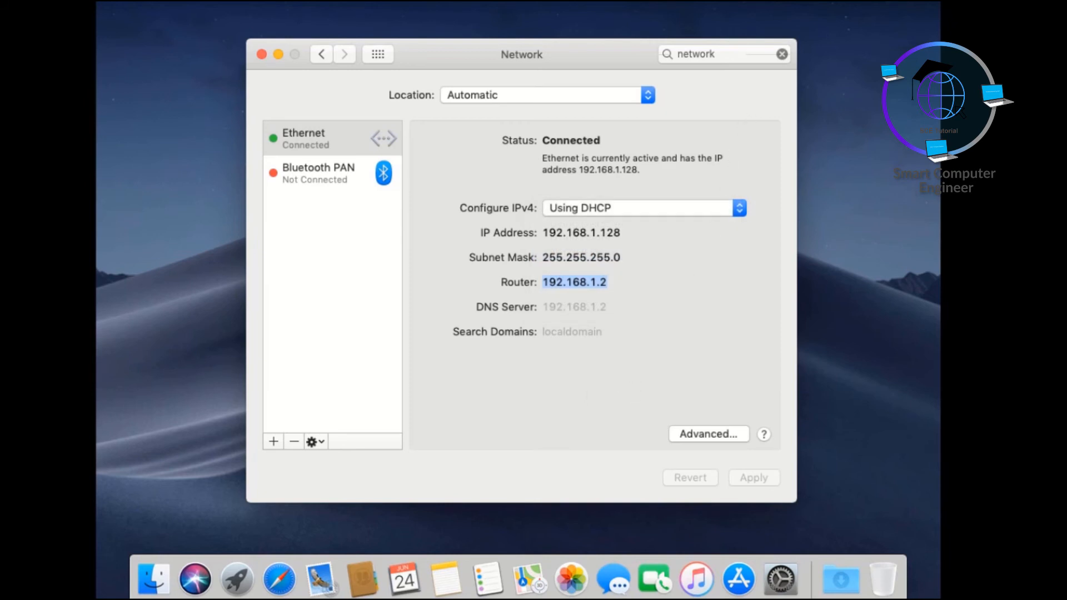
click(782, 54)
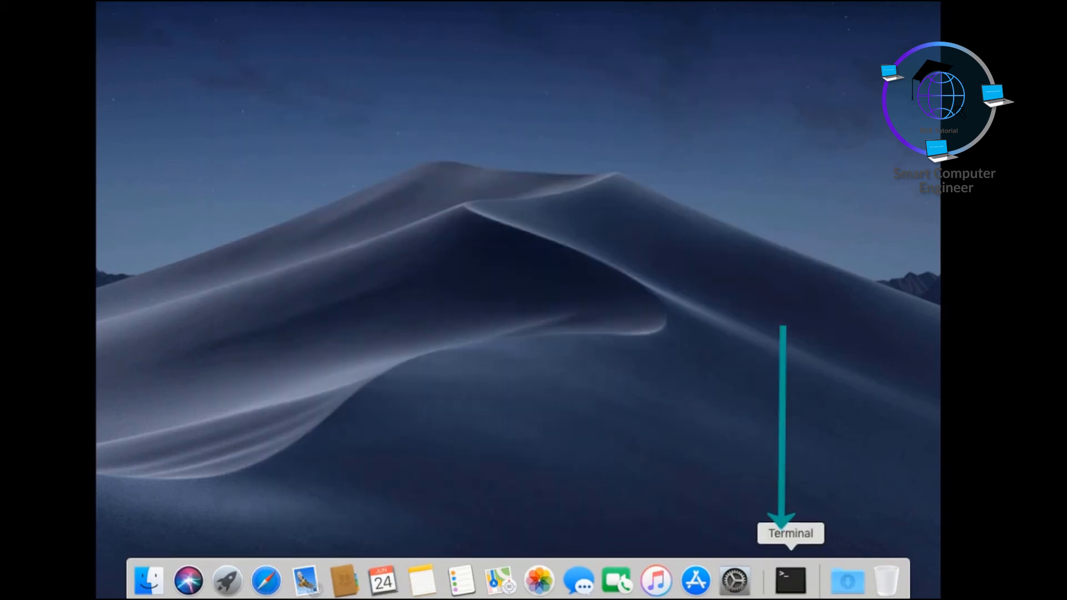
click(790, 581)
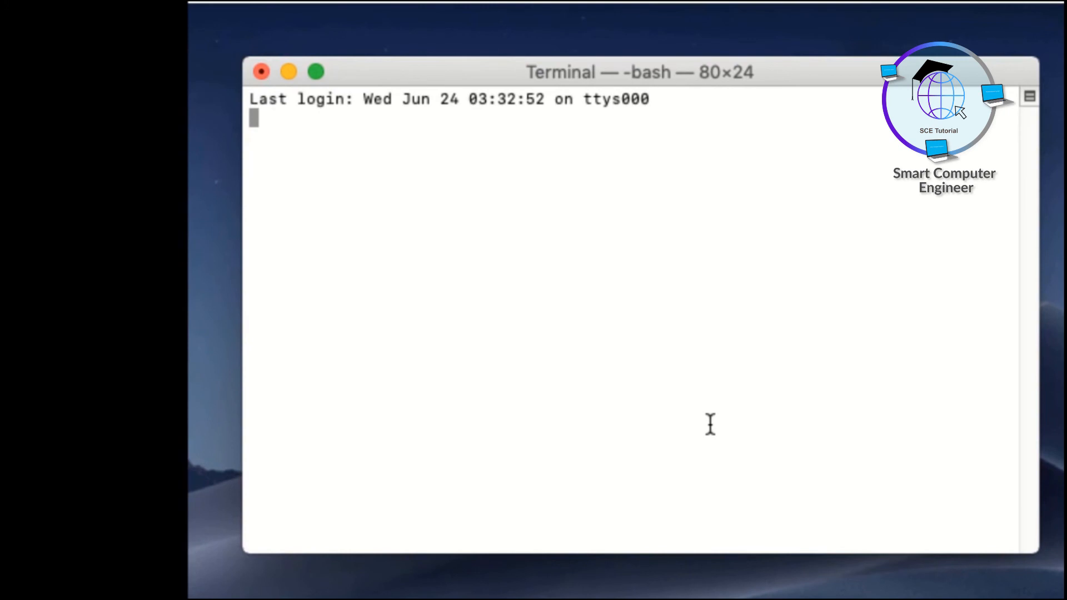
Run ifconfig in Terminal and highlight the inet line of the en0 interface.
key(Return)
key(Return)
text(ifconfig)
key(Return)
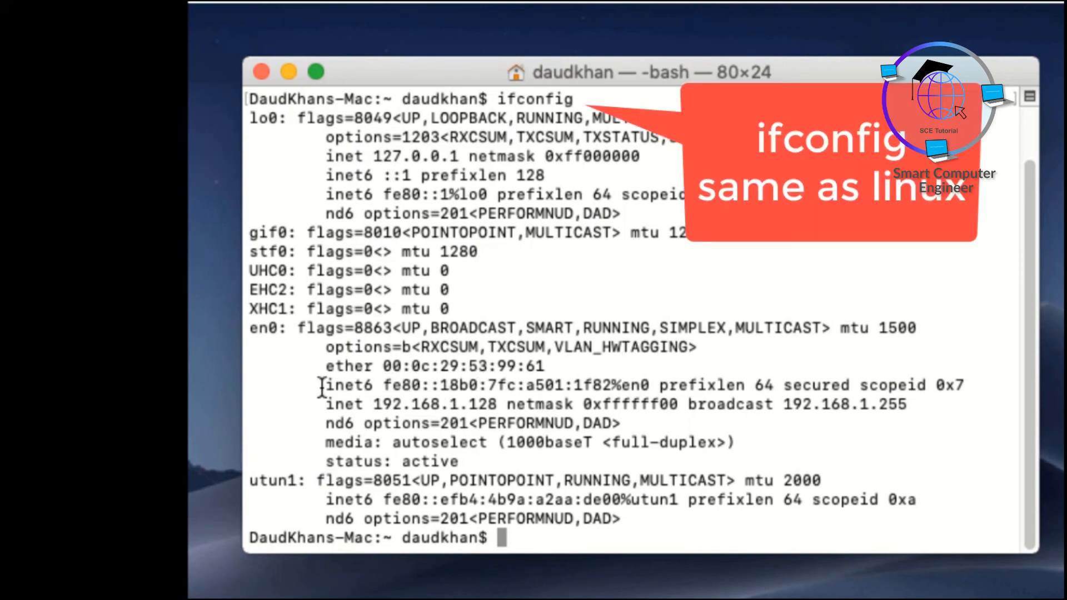
drag(321, 399, 939, 401)
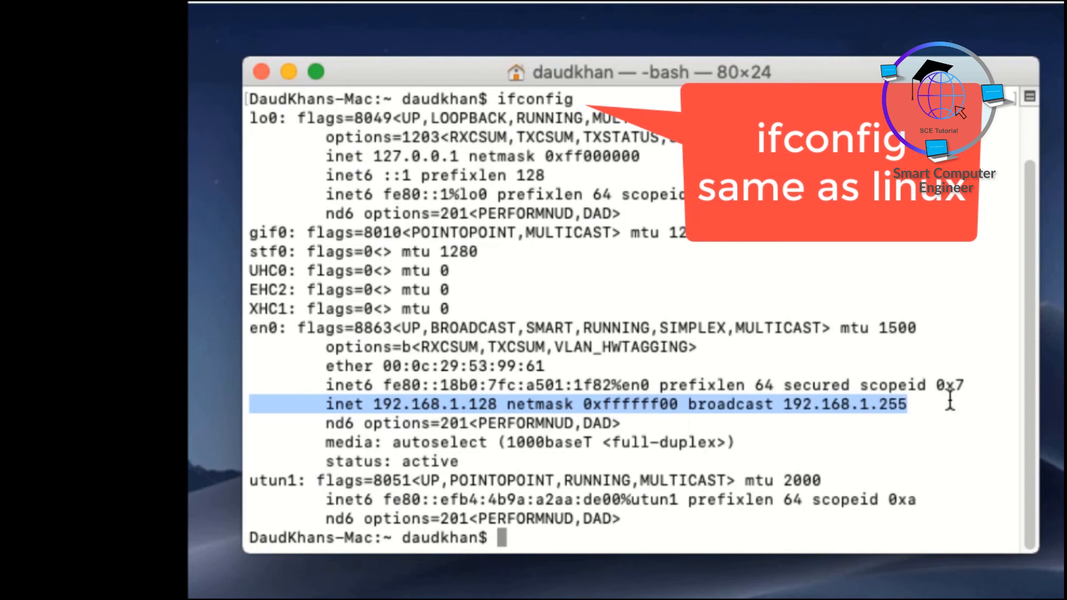
Test the internet connection by pinging google.com, and stop the ping after a few replies.
click(611, 535)
text(ping google.com)
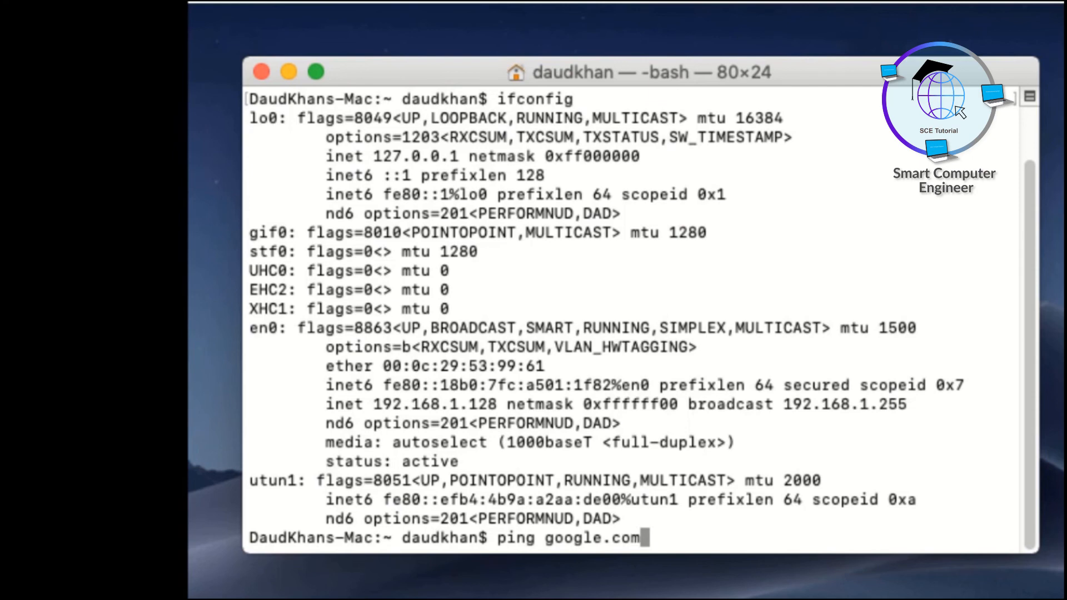
key(Return)
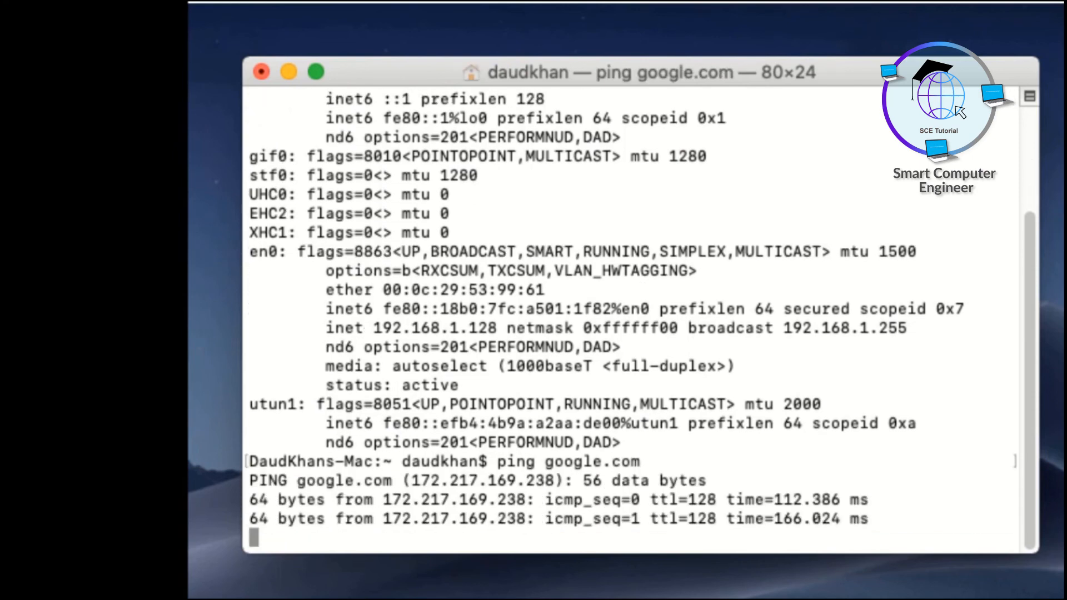
key(ctrl+c)
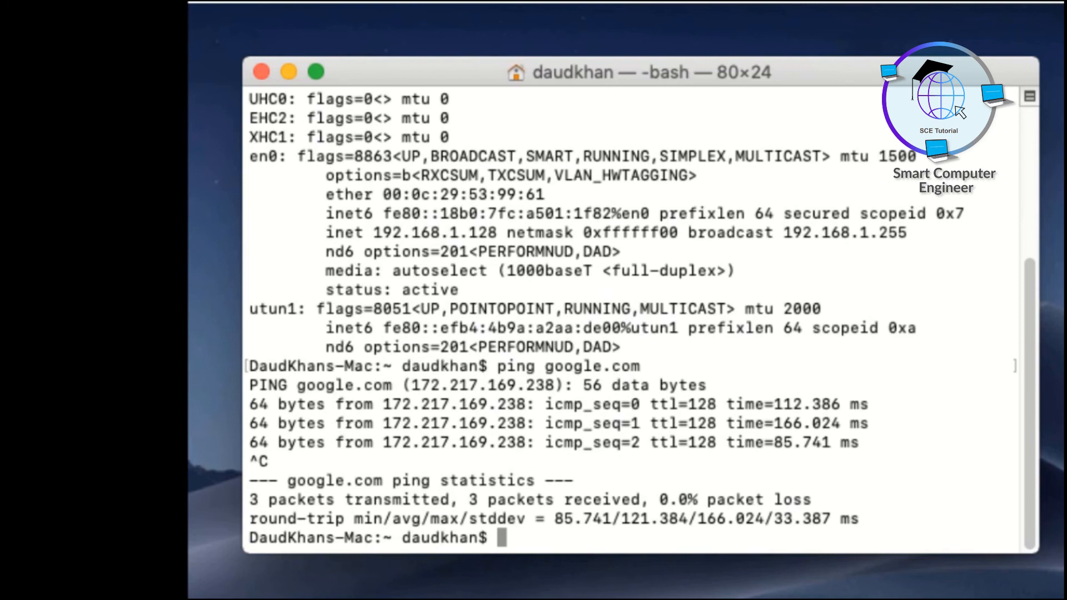
Run ipconfig getifaddr en0 and highlight the returned IP address.
text(ipcon)
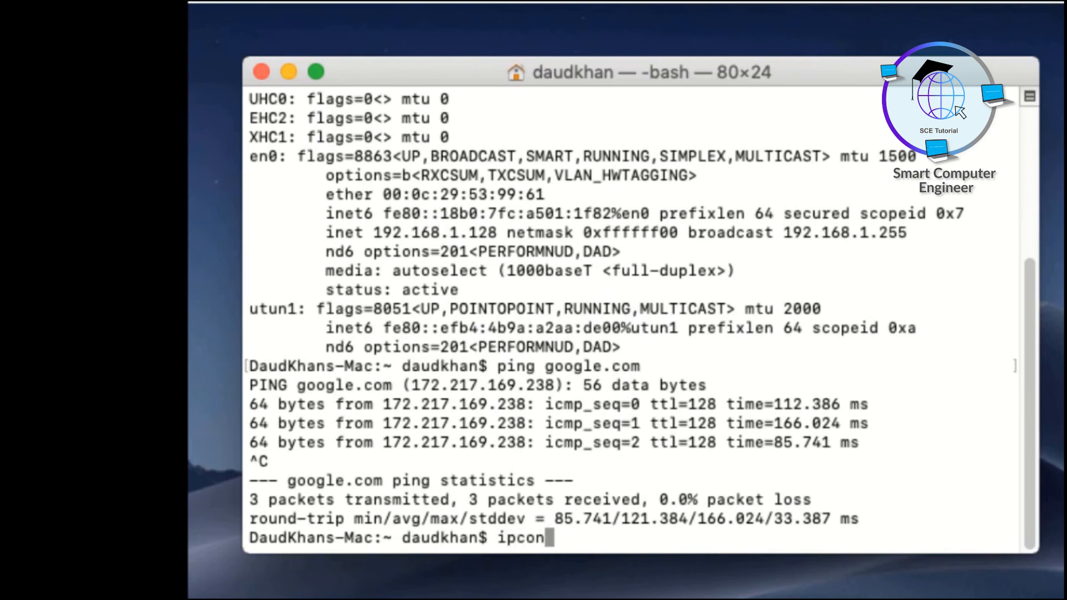
text(fig get)
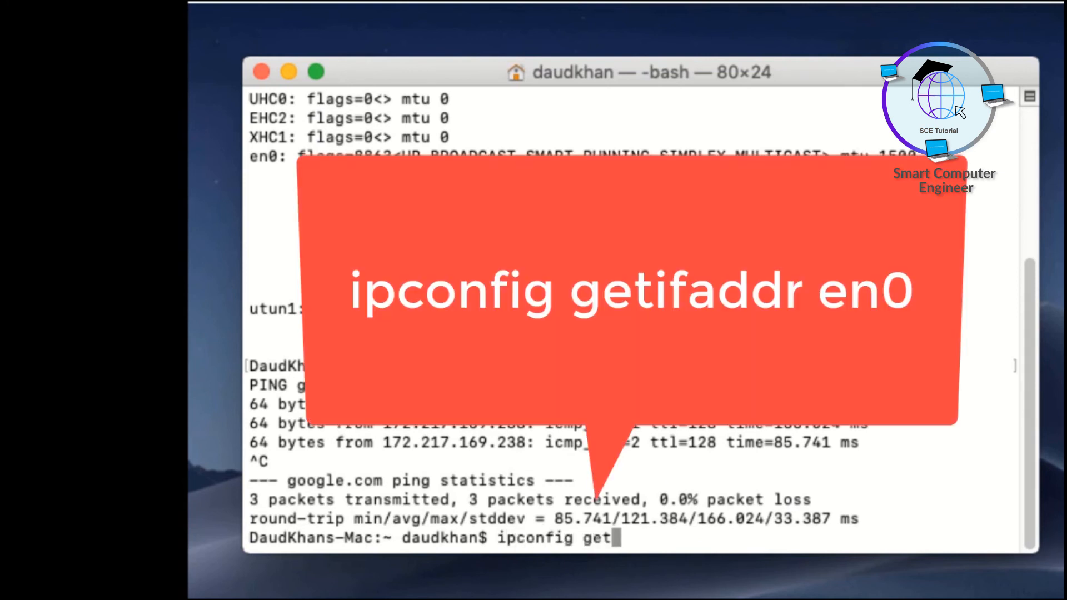
text(ifaddr)
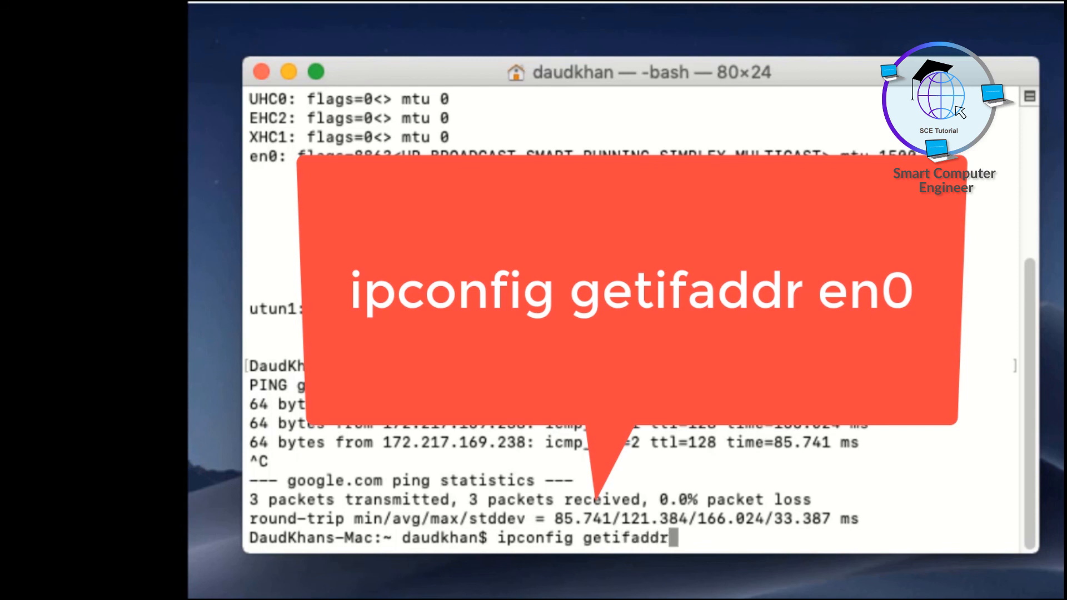
text( en0)
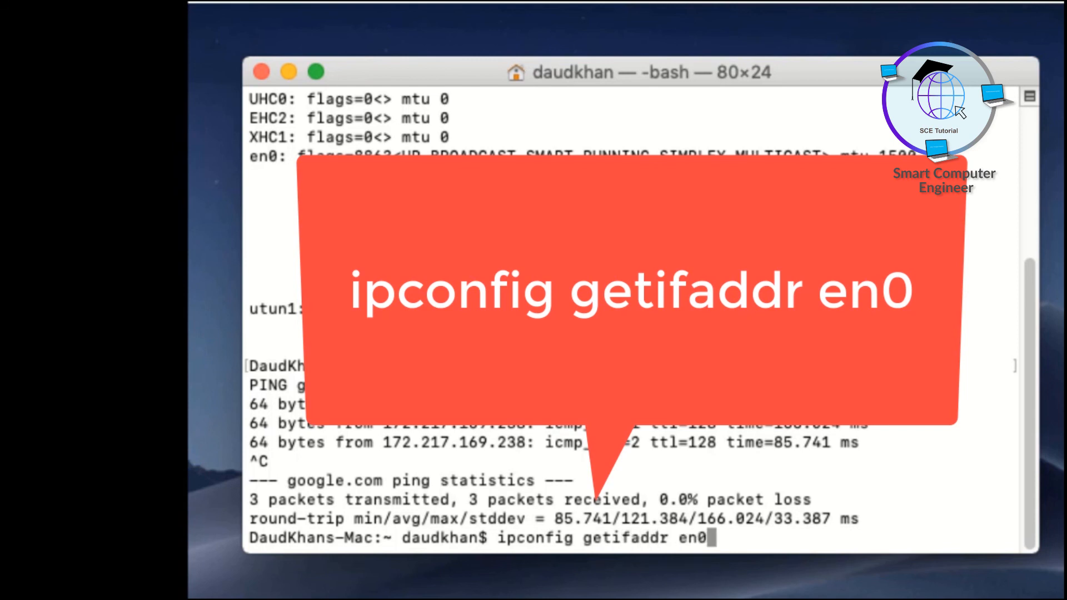
key(Return)
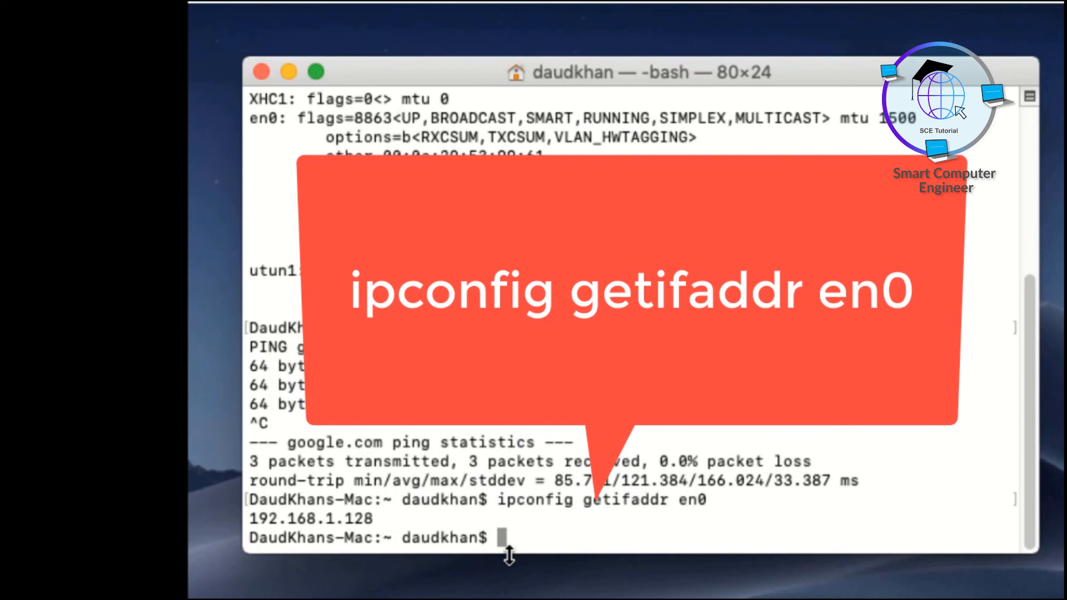
drag(374, 519, 252, 517)
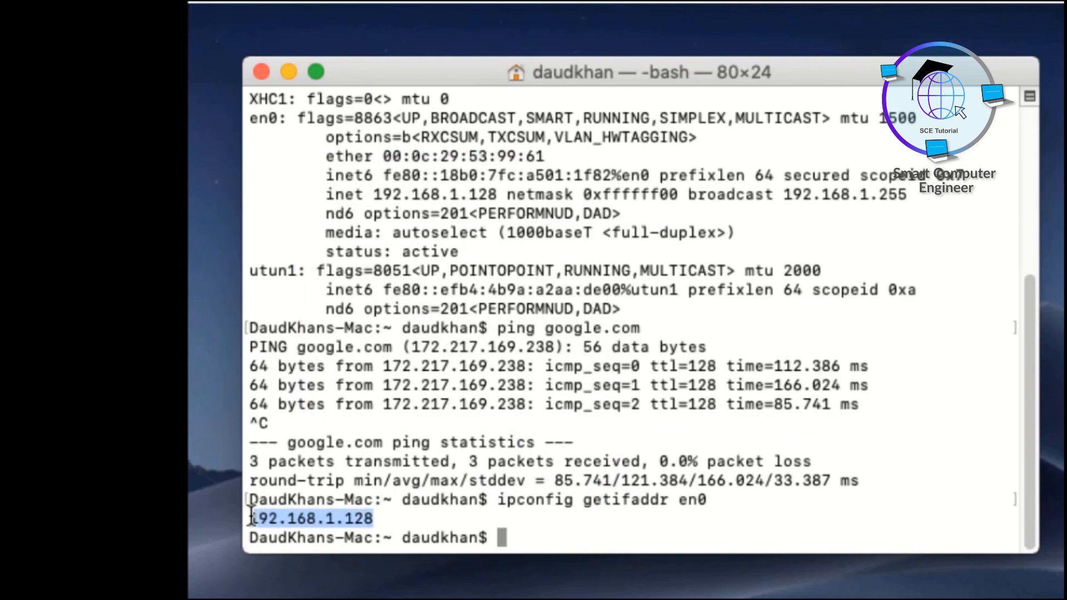
End the shell session with the exit command.
text(ex)
key(BackSpace)
key(BackSpace)
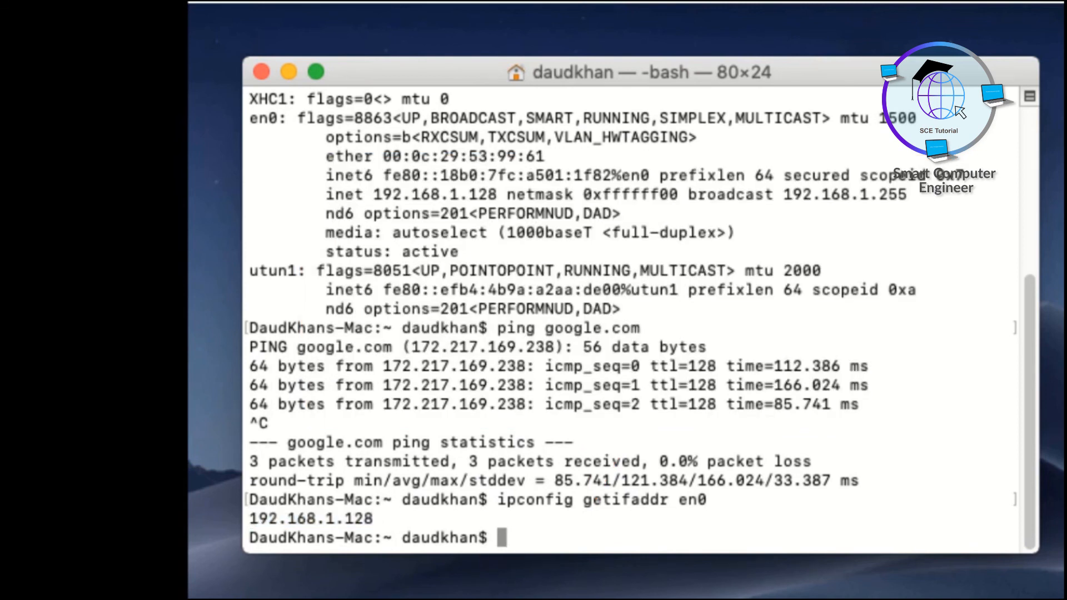
text(exit)
key(Return)
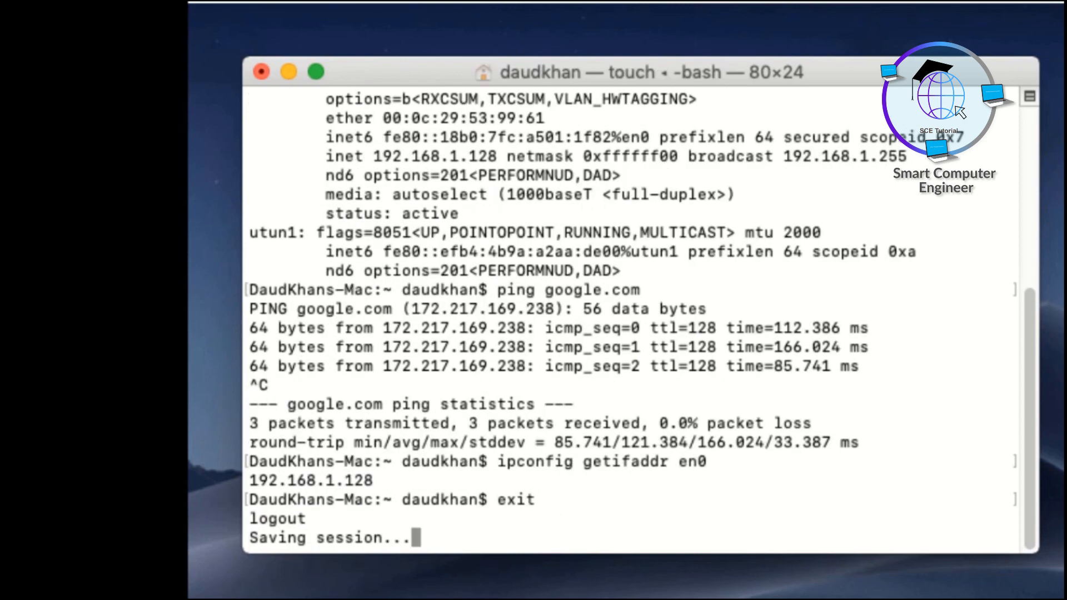